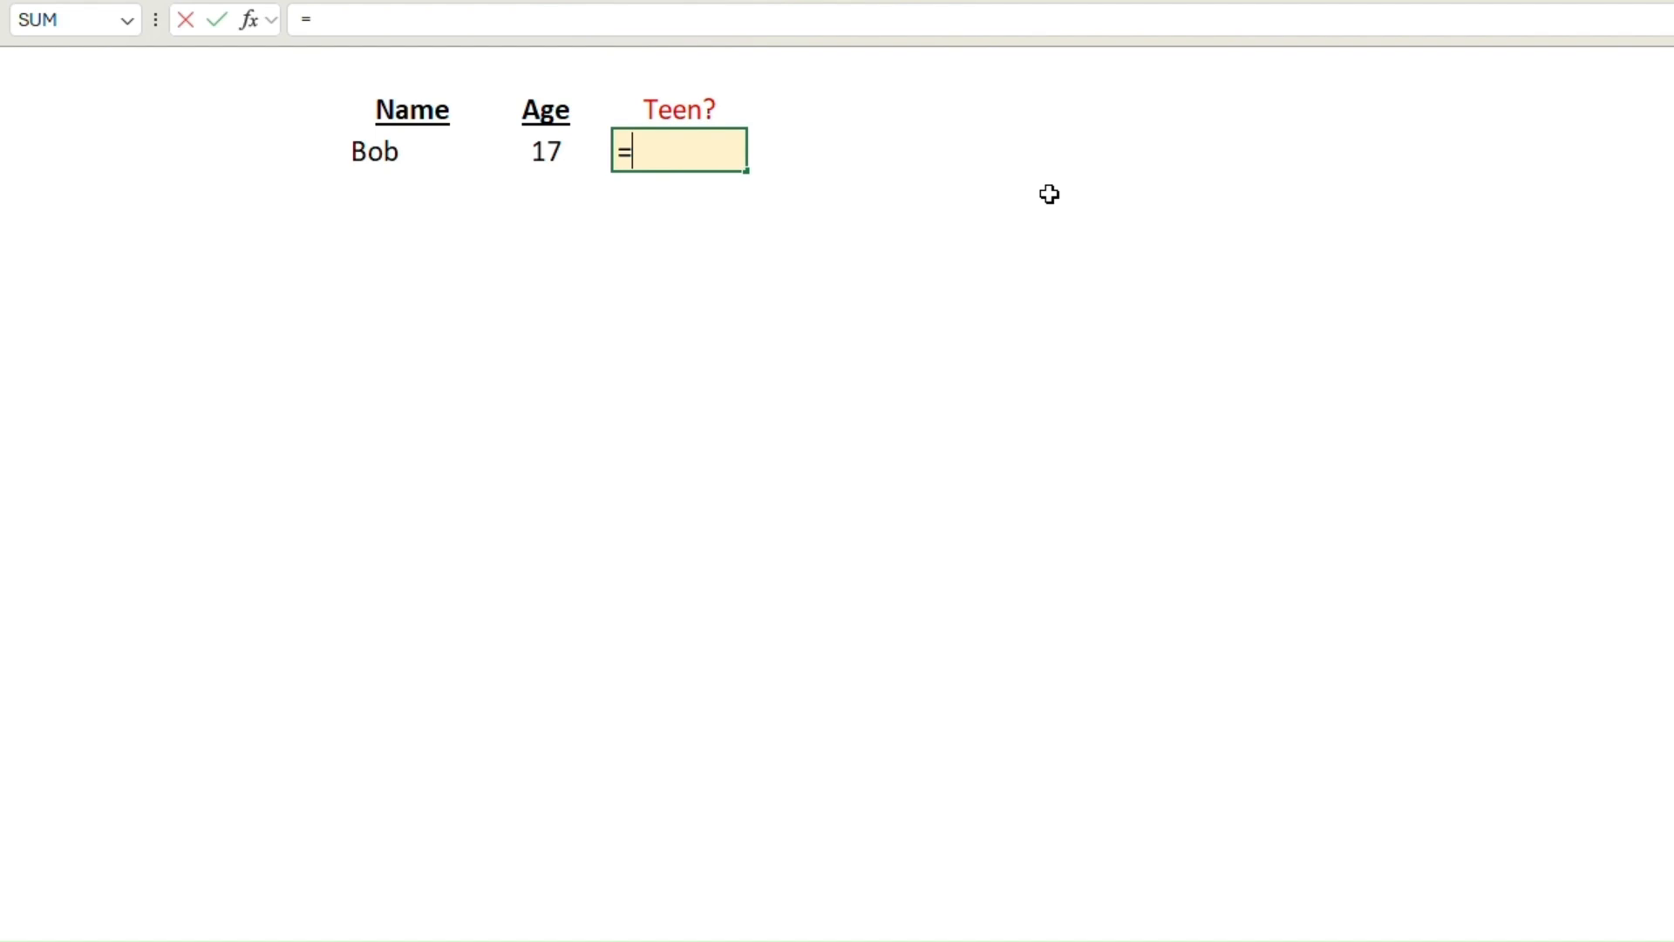
Step: Enter the formula =O3<20 in the Teen? cell to test whether the age is below 20
{"action": "key", "text": "Left"}
{"action": "type", "text": "<20"}
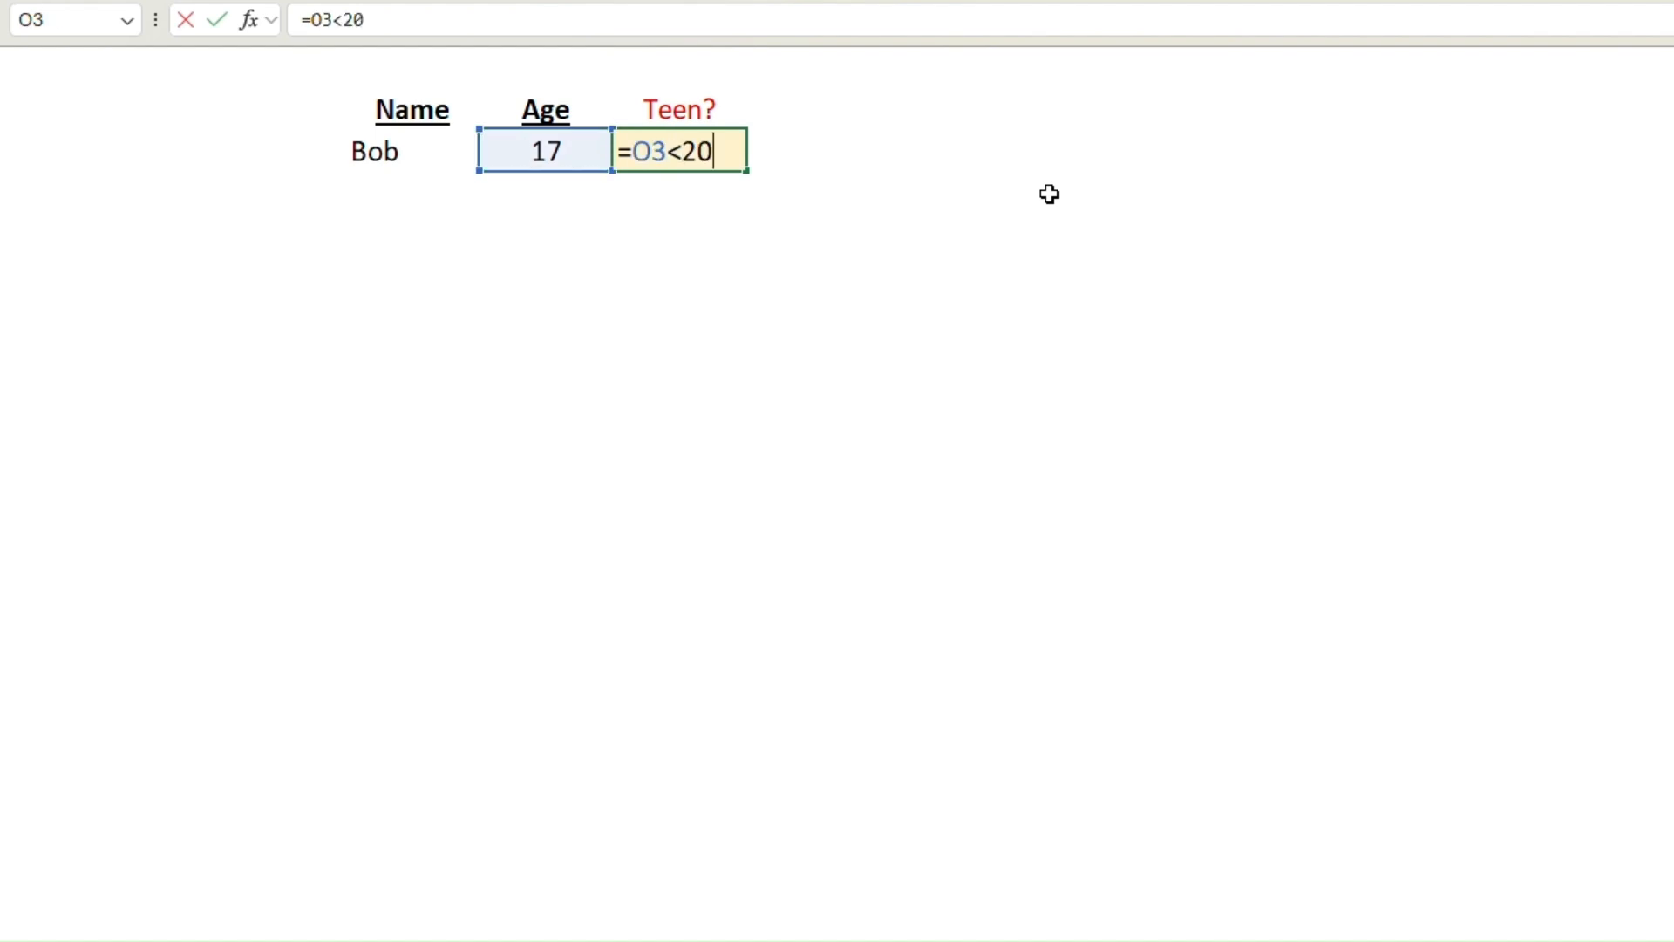
{"action": "key", "text": "Return"}
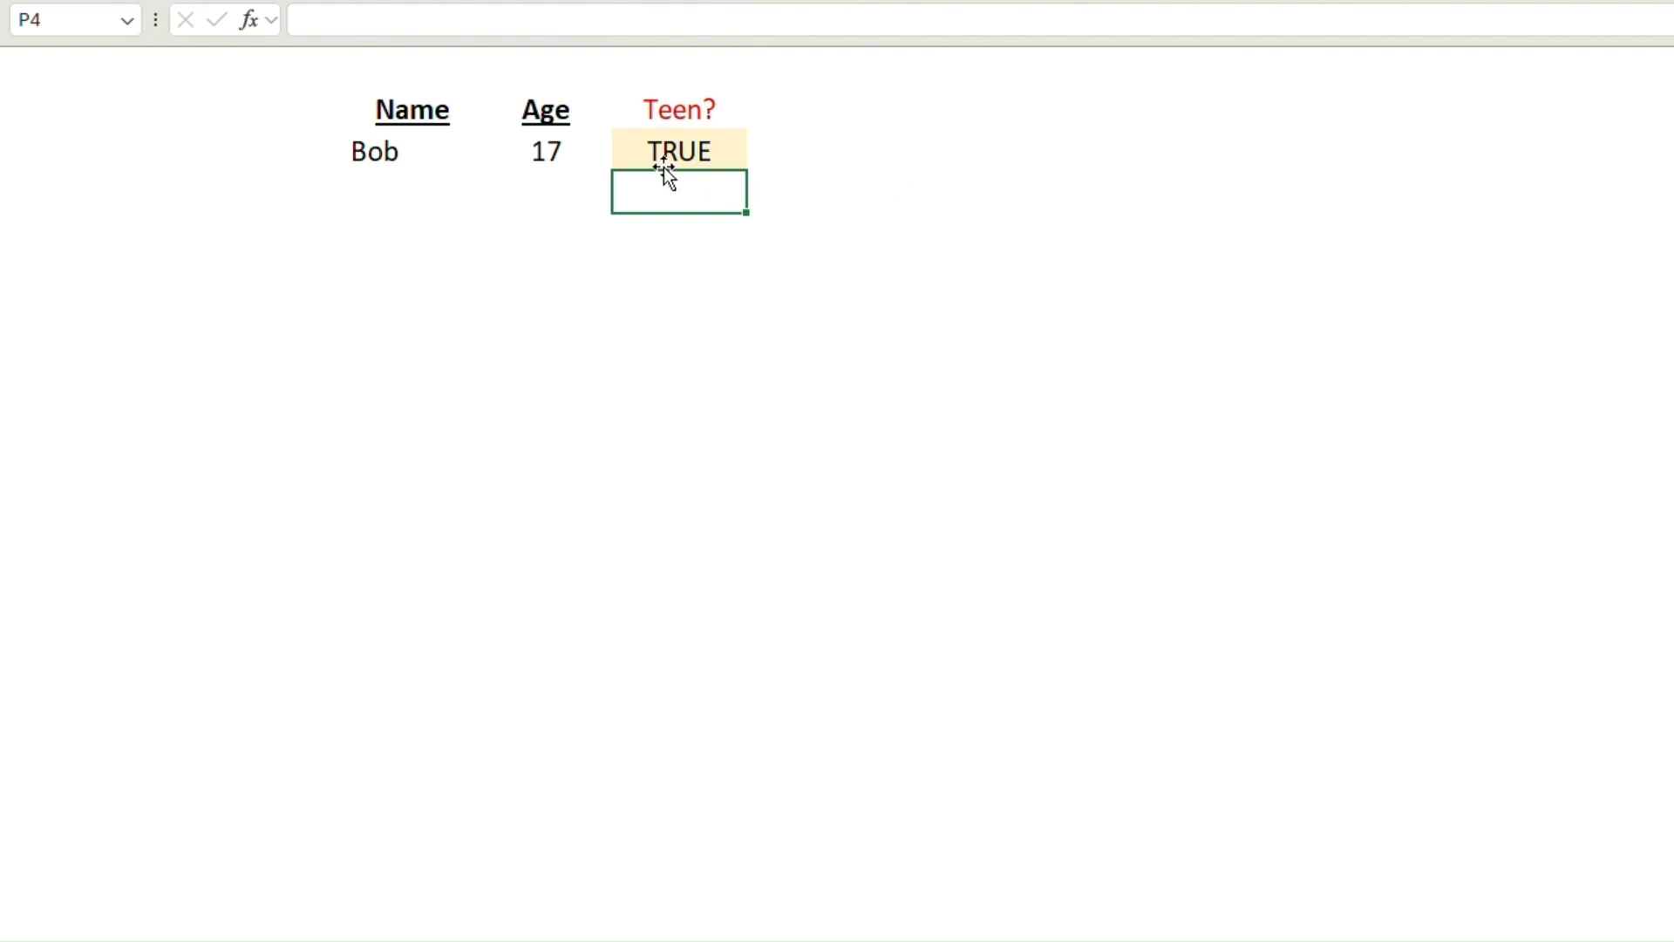
Step: Set the age in cell O3 to 21
{"action": "left_click", "coordinate": [575, 149]}
{"action": "type", "text": "21"}
{"action": "key", "text": "Return"}
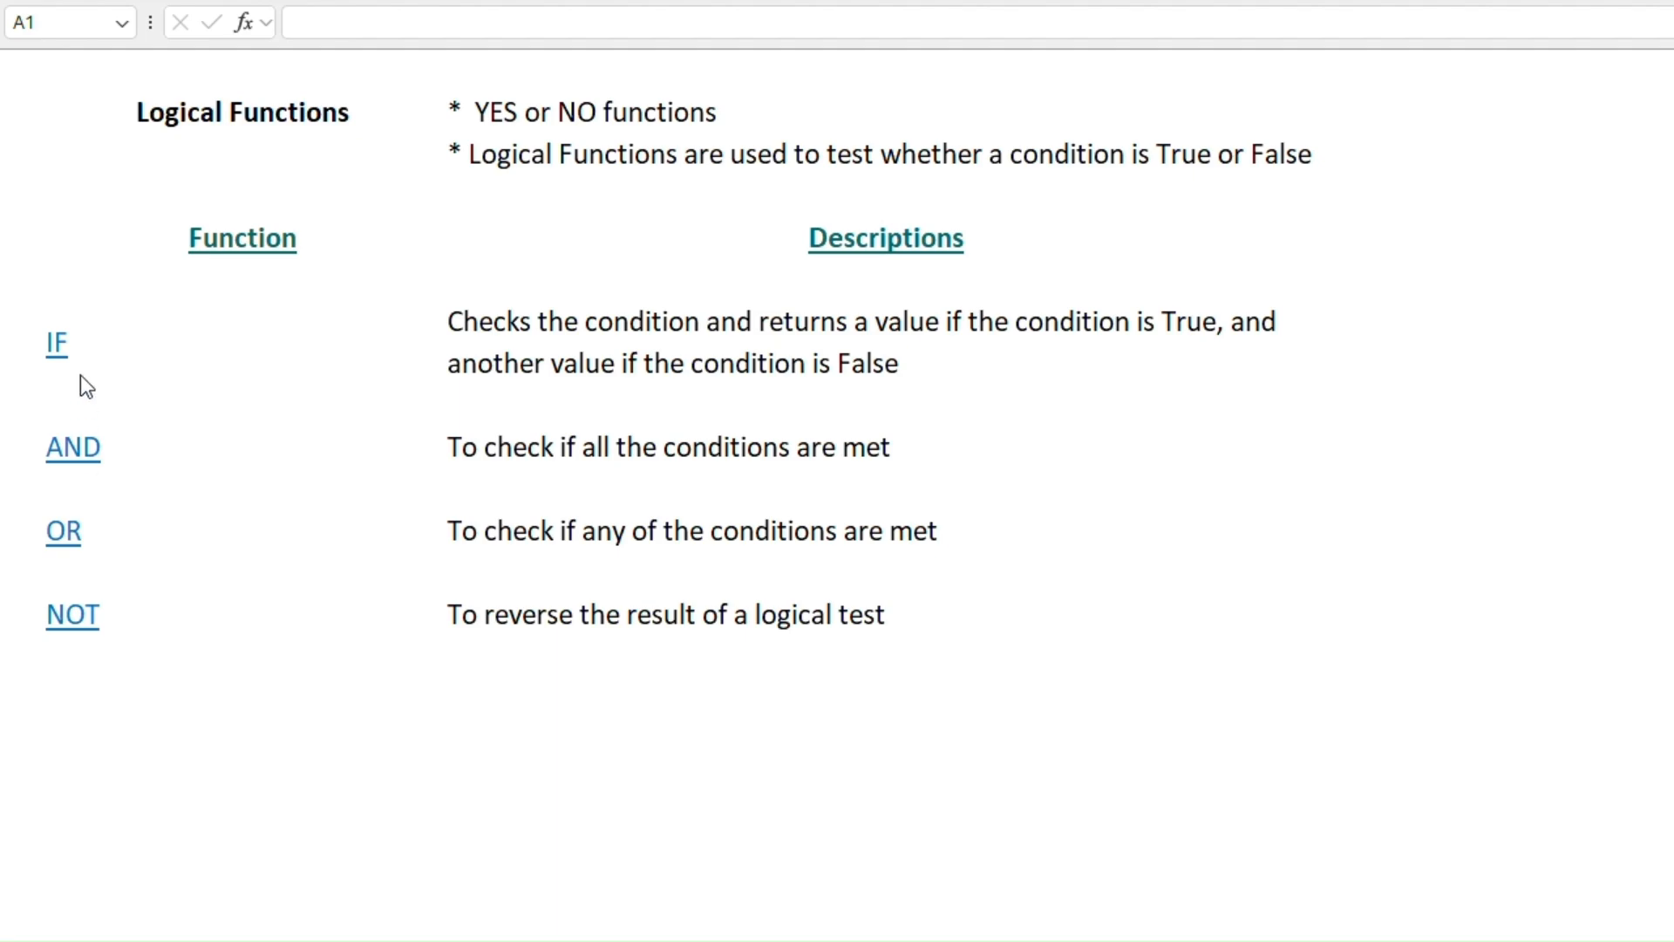
Step: Open the linked IF example and start an IF formula in E4 with the logical test C4>=30
{"action": "left_click", "coordinate": [54, 341]}
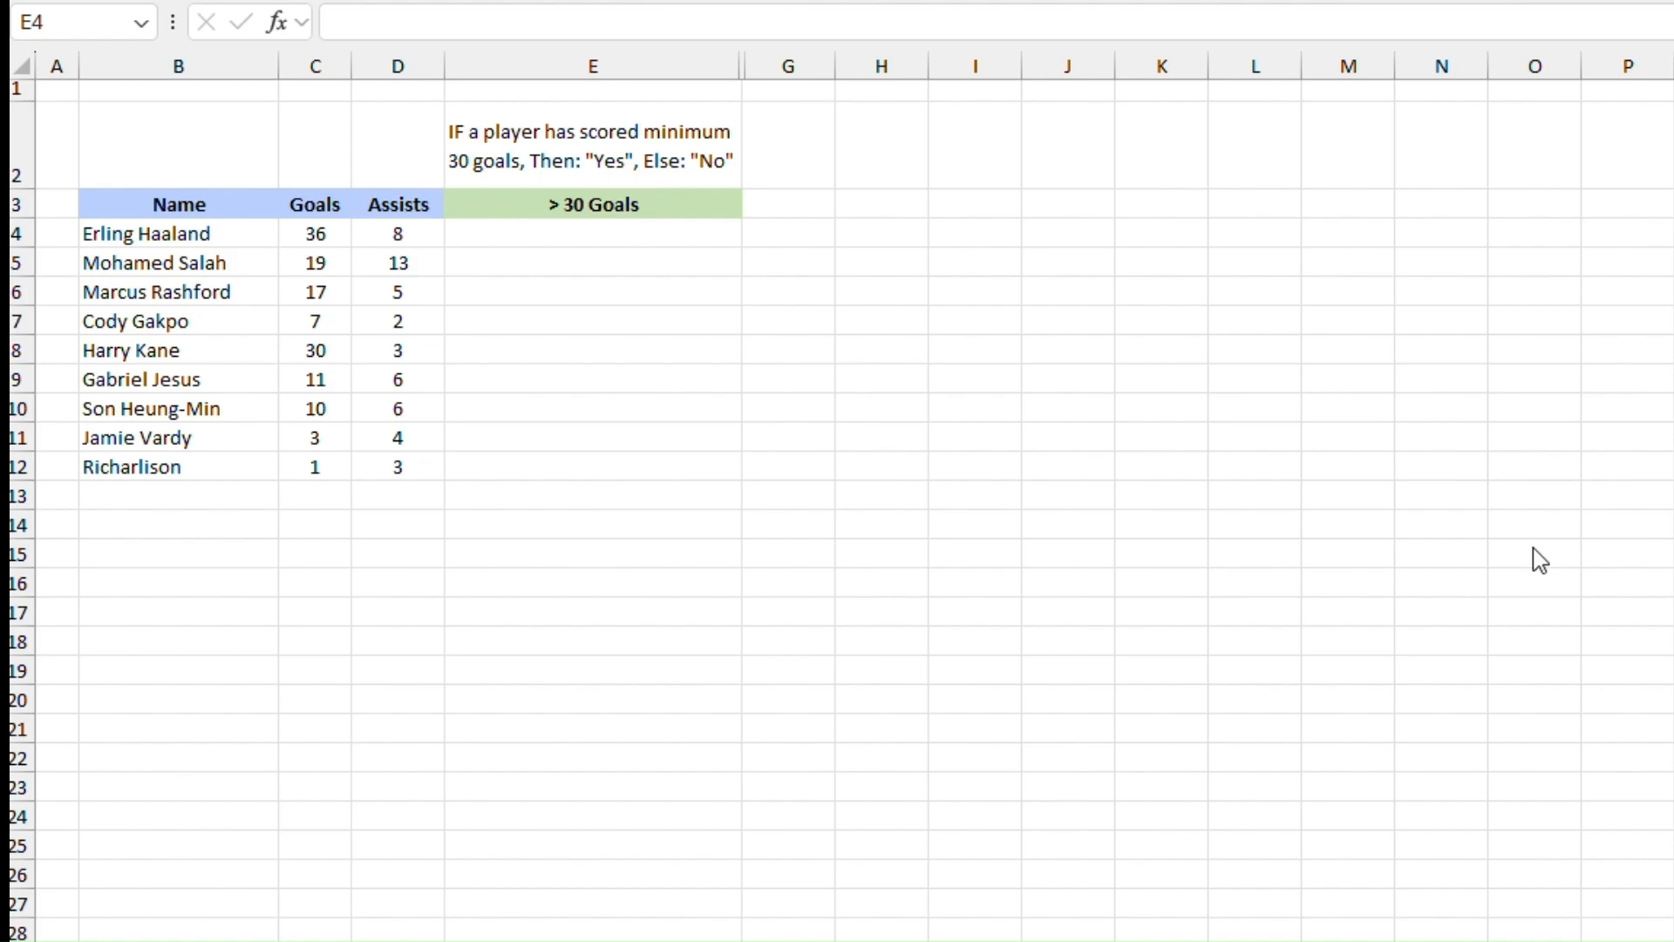
{"action": "left_click", "coordinate": [543, 233]}
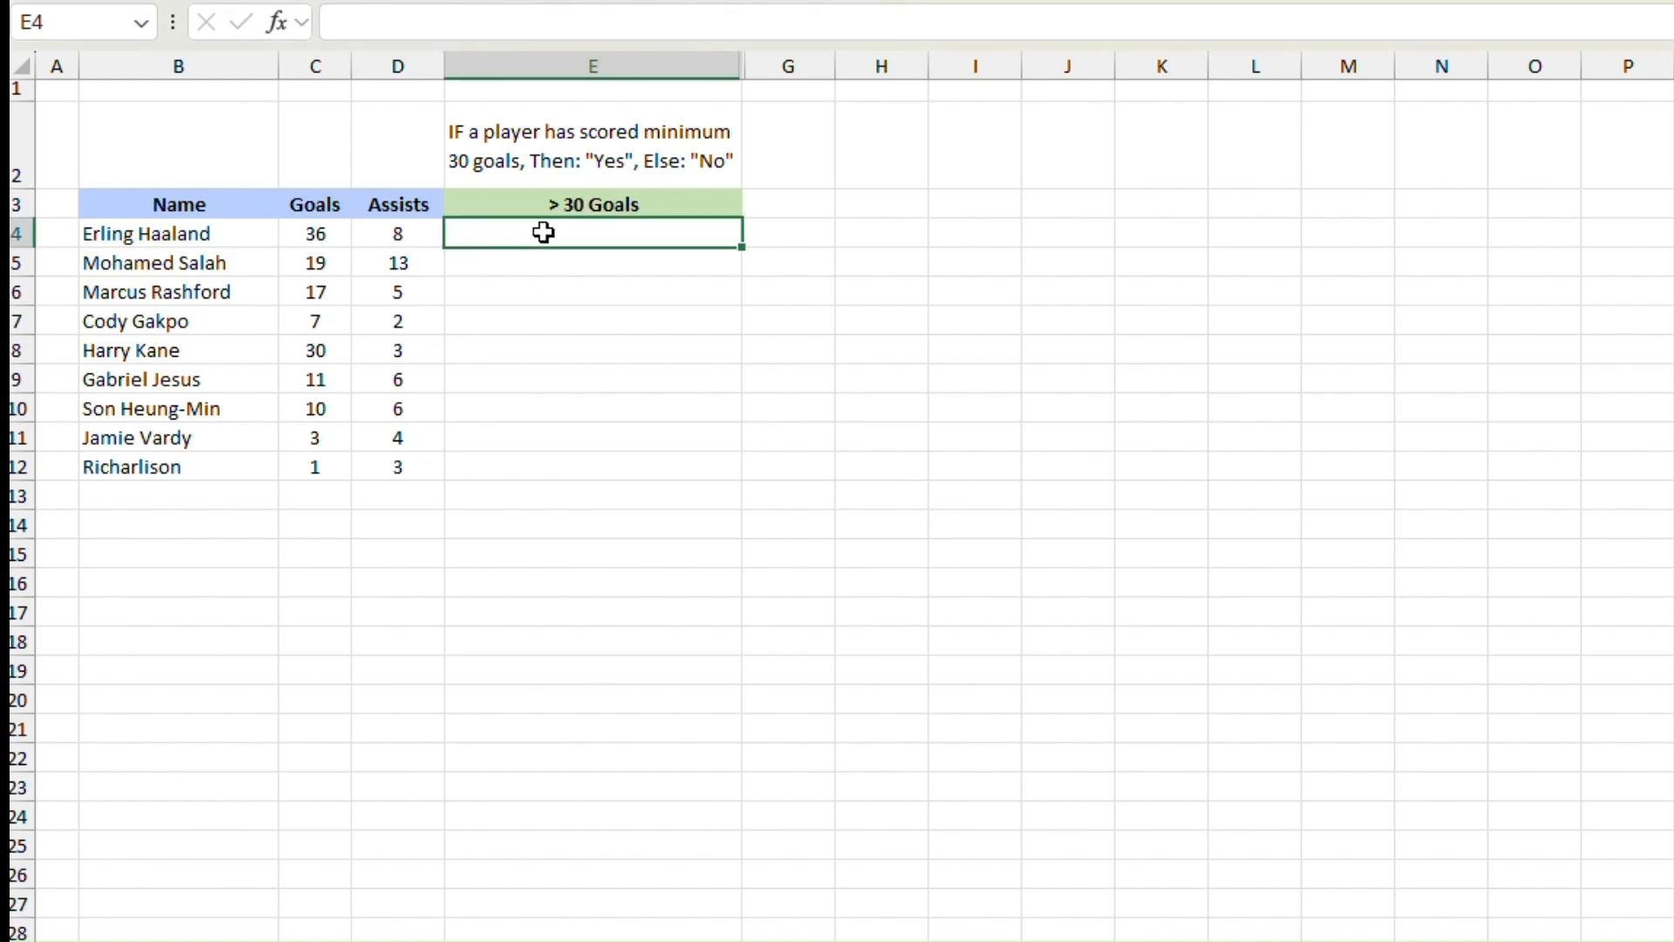
{"action": "type", "text": "=if"}
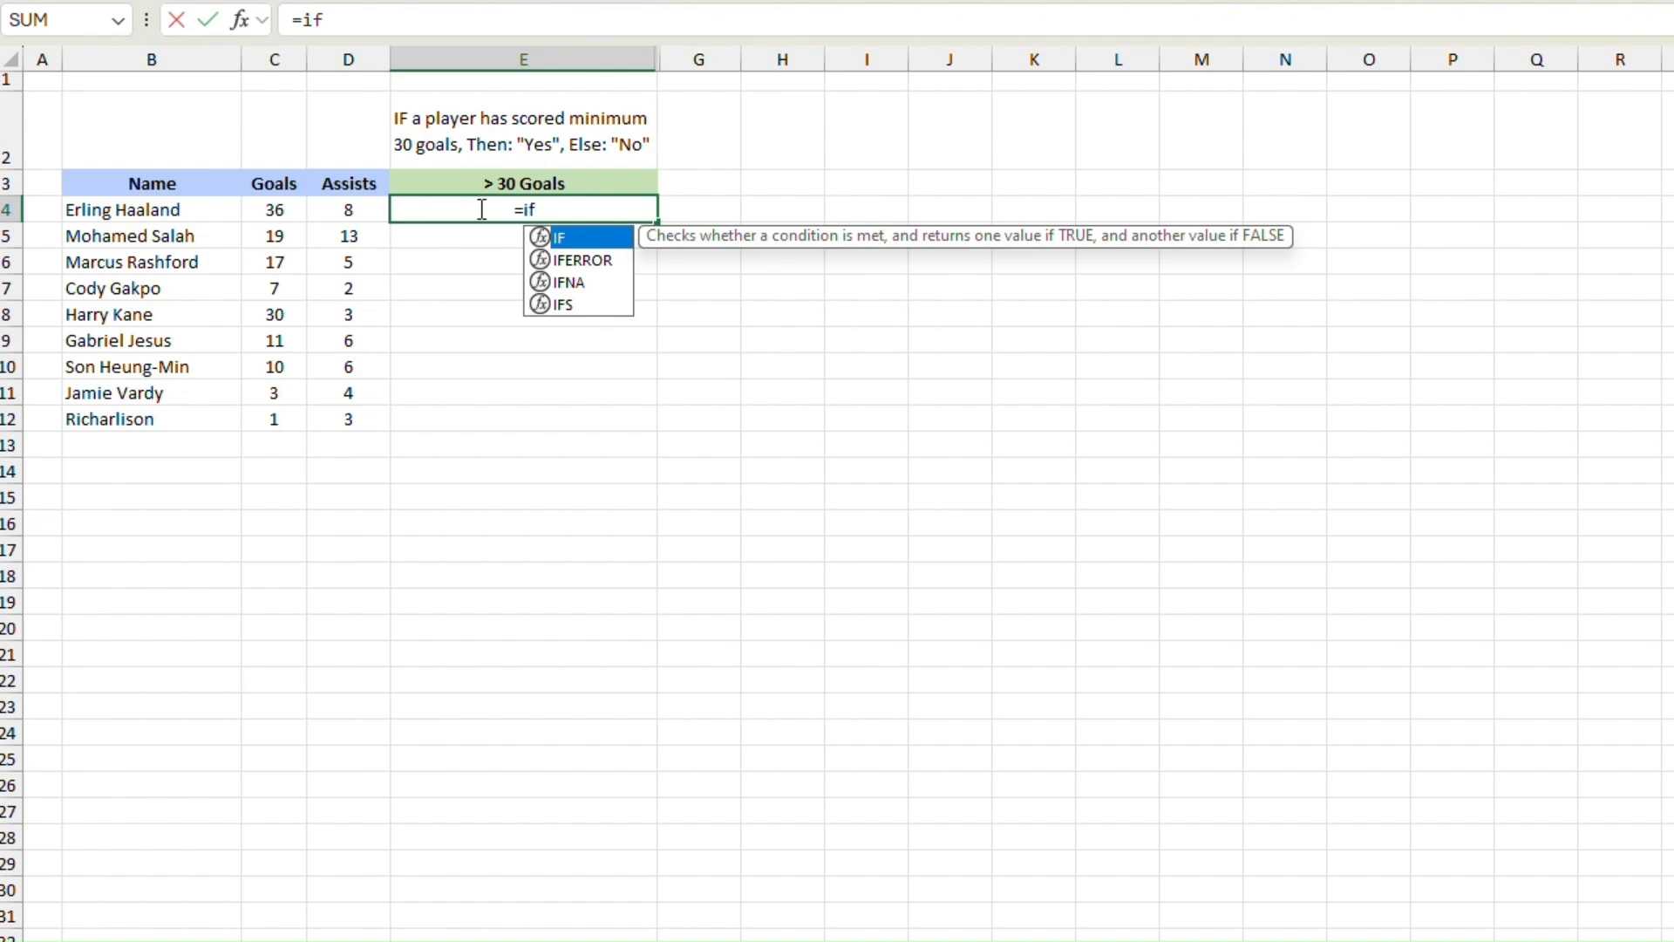
{"action": "key", "text": "Tab"}
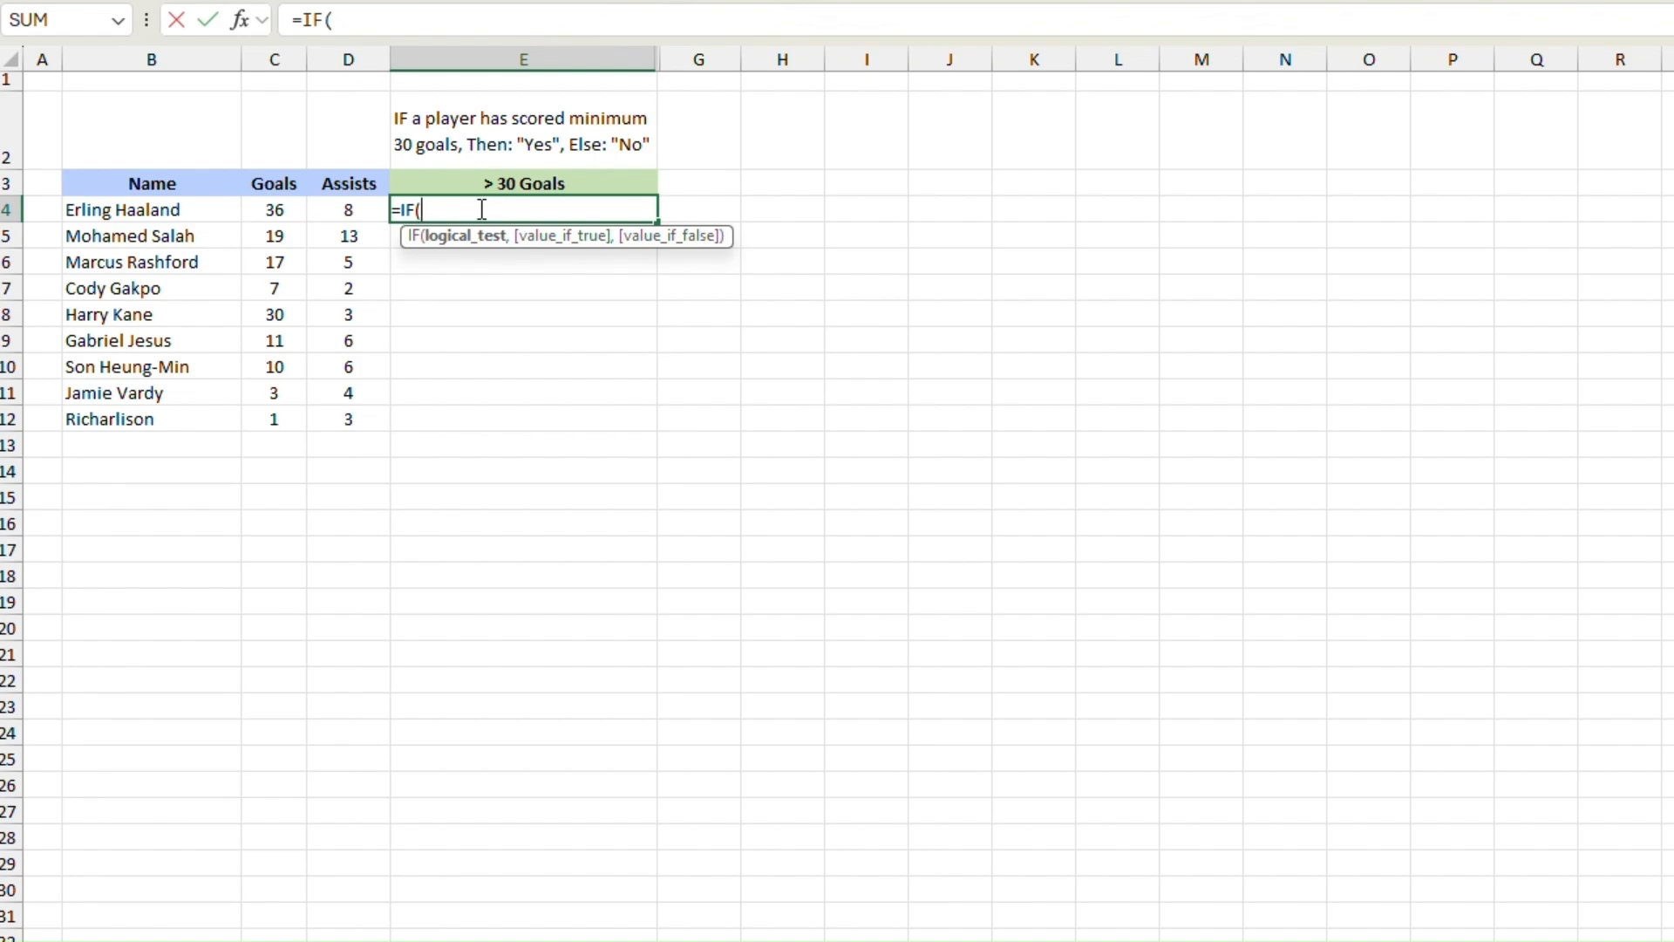
{"action": "left_click", "coordinate": [261, 210]}
{"action": "type", "text": ">"}
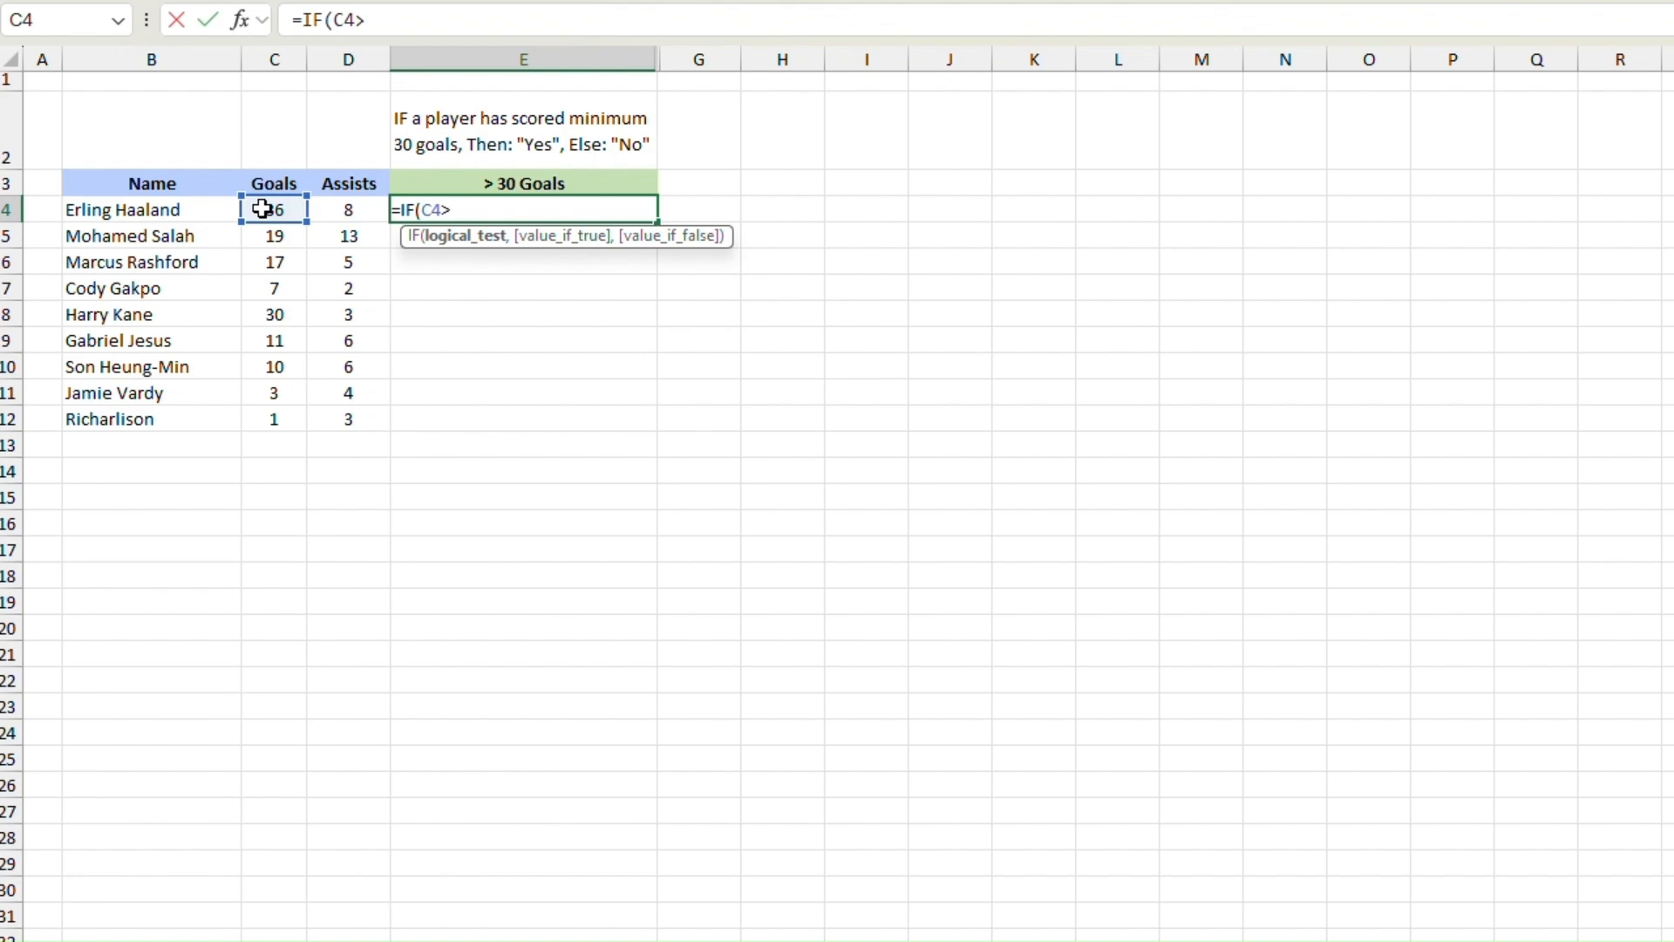
{"action": "type", "text": "=30,"}
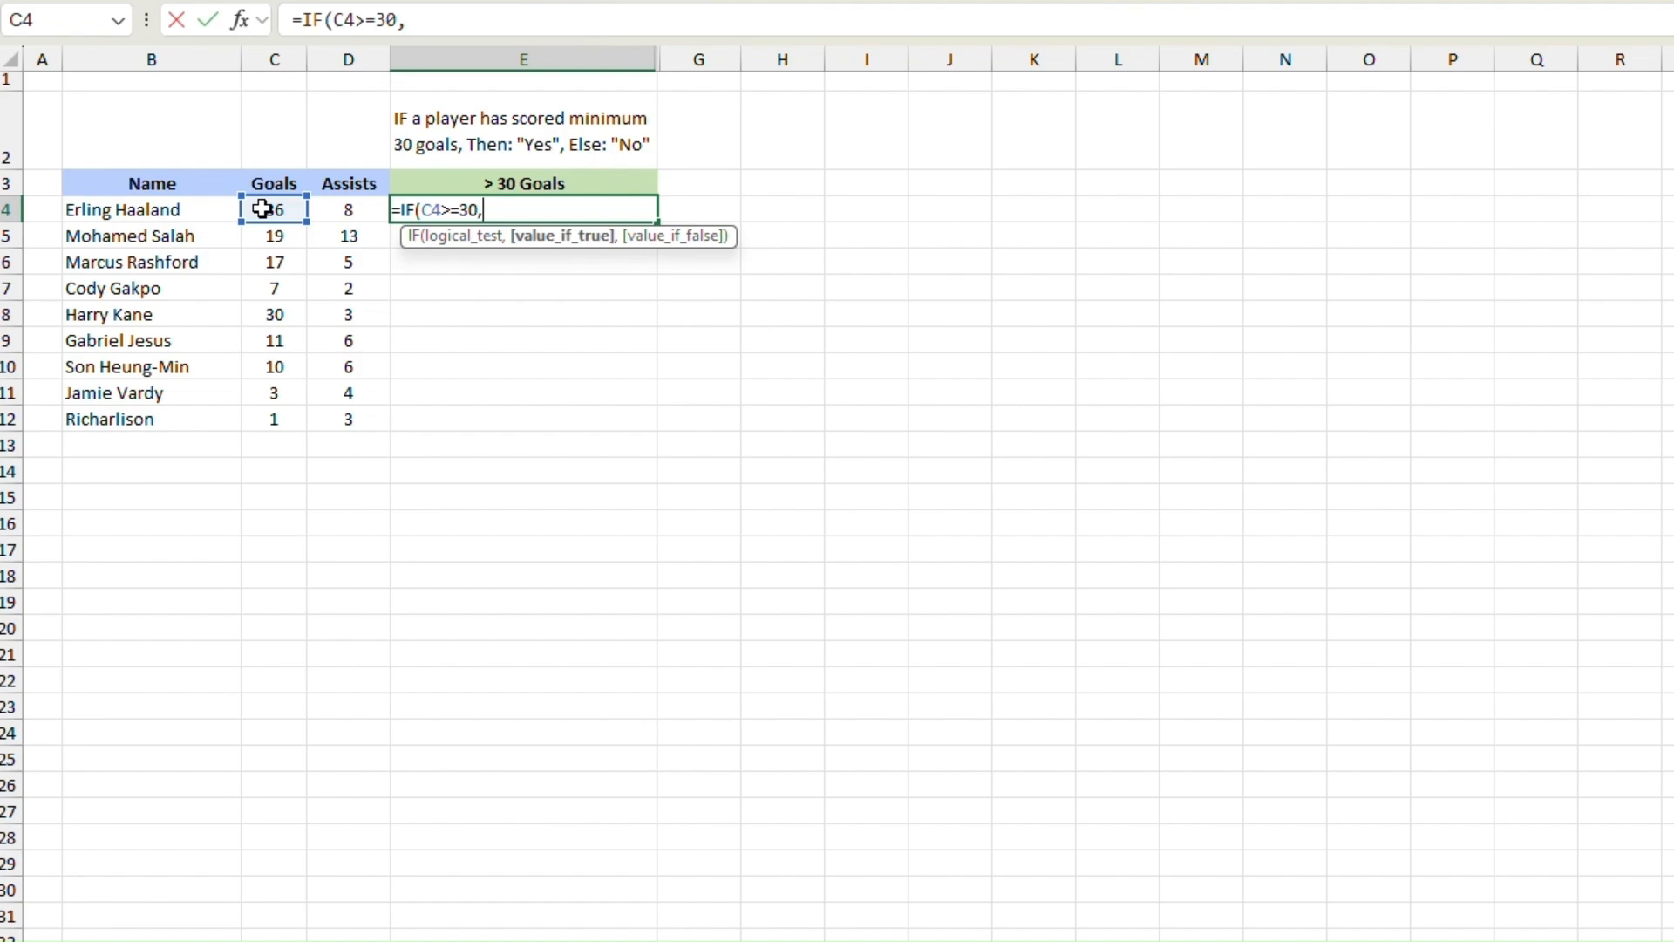
Step: Complete the IF formula in E4 with "yes" as the true value and "No" as the false value
{"action": "type", "text": "\"yes\","}
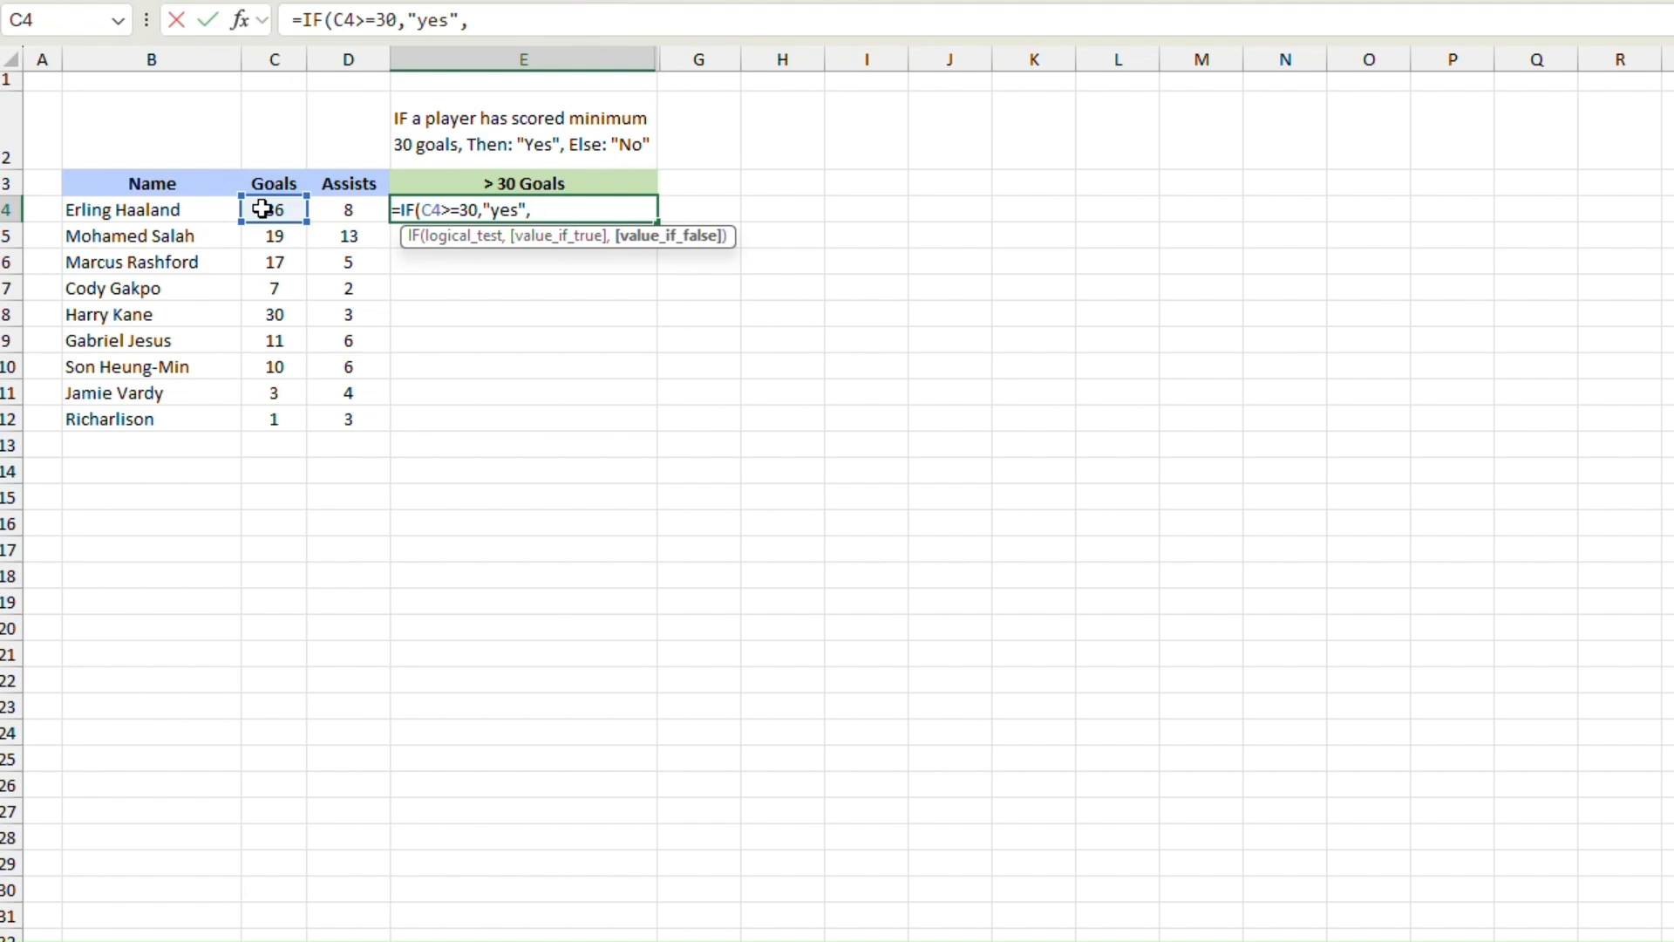
{"action": "type", "text": "\"No\")"}
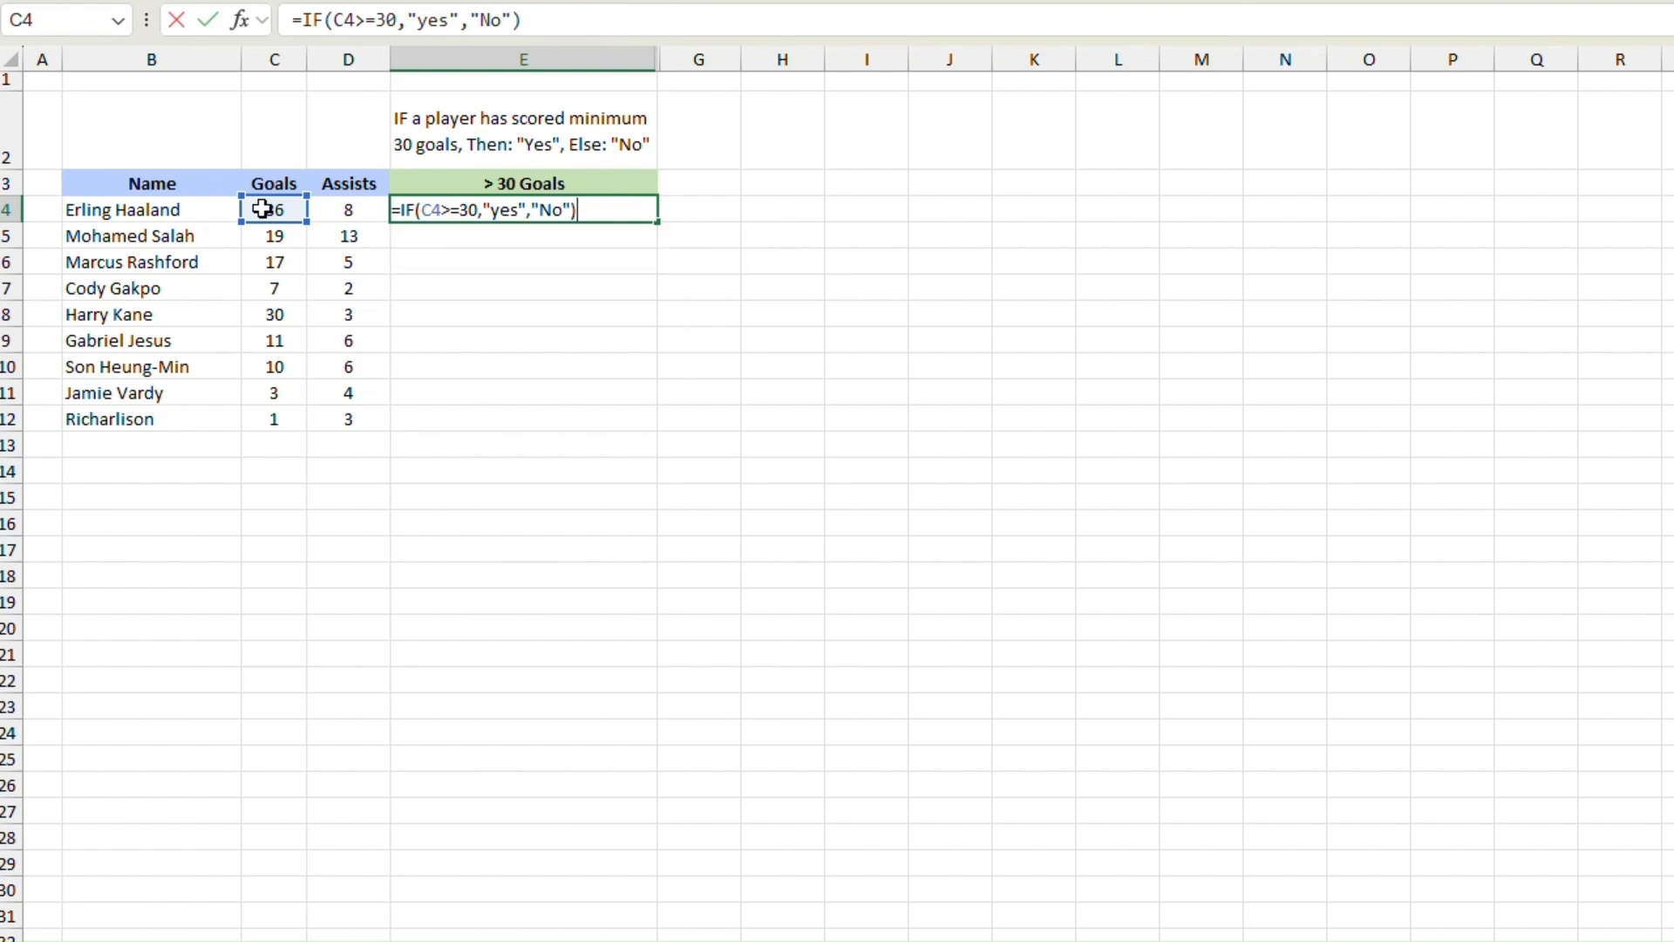
{"action": "key", "text": "Return"}
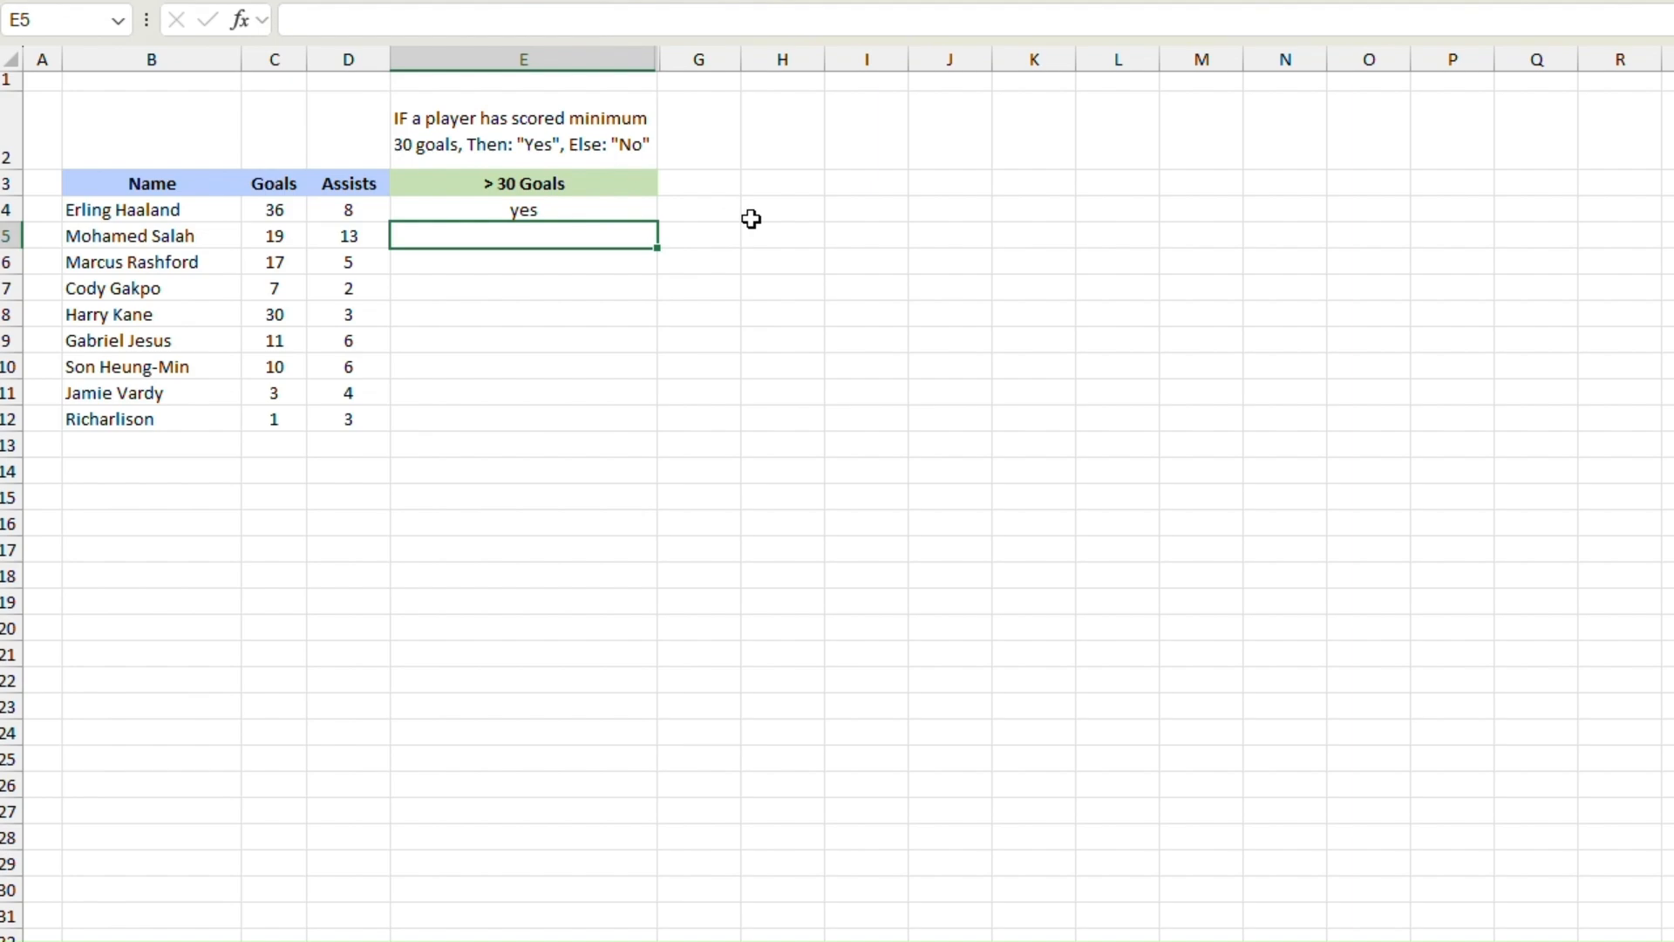
Step: Fill the IF formula from E4 down through E12 for all listed players
{"action": "left_click", "coordinate": [591, 206]}
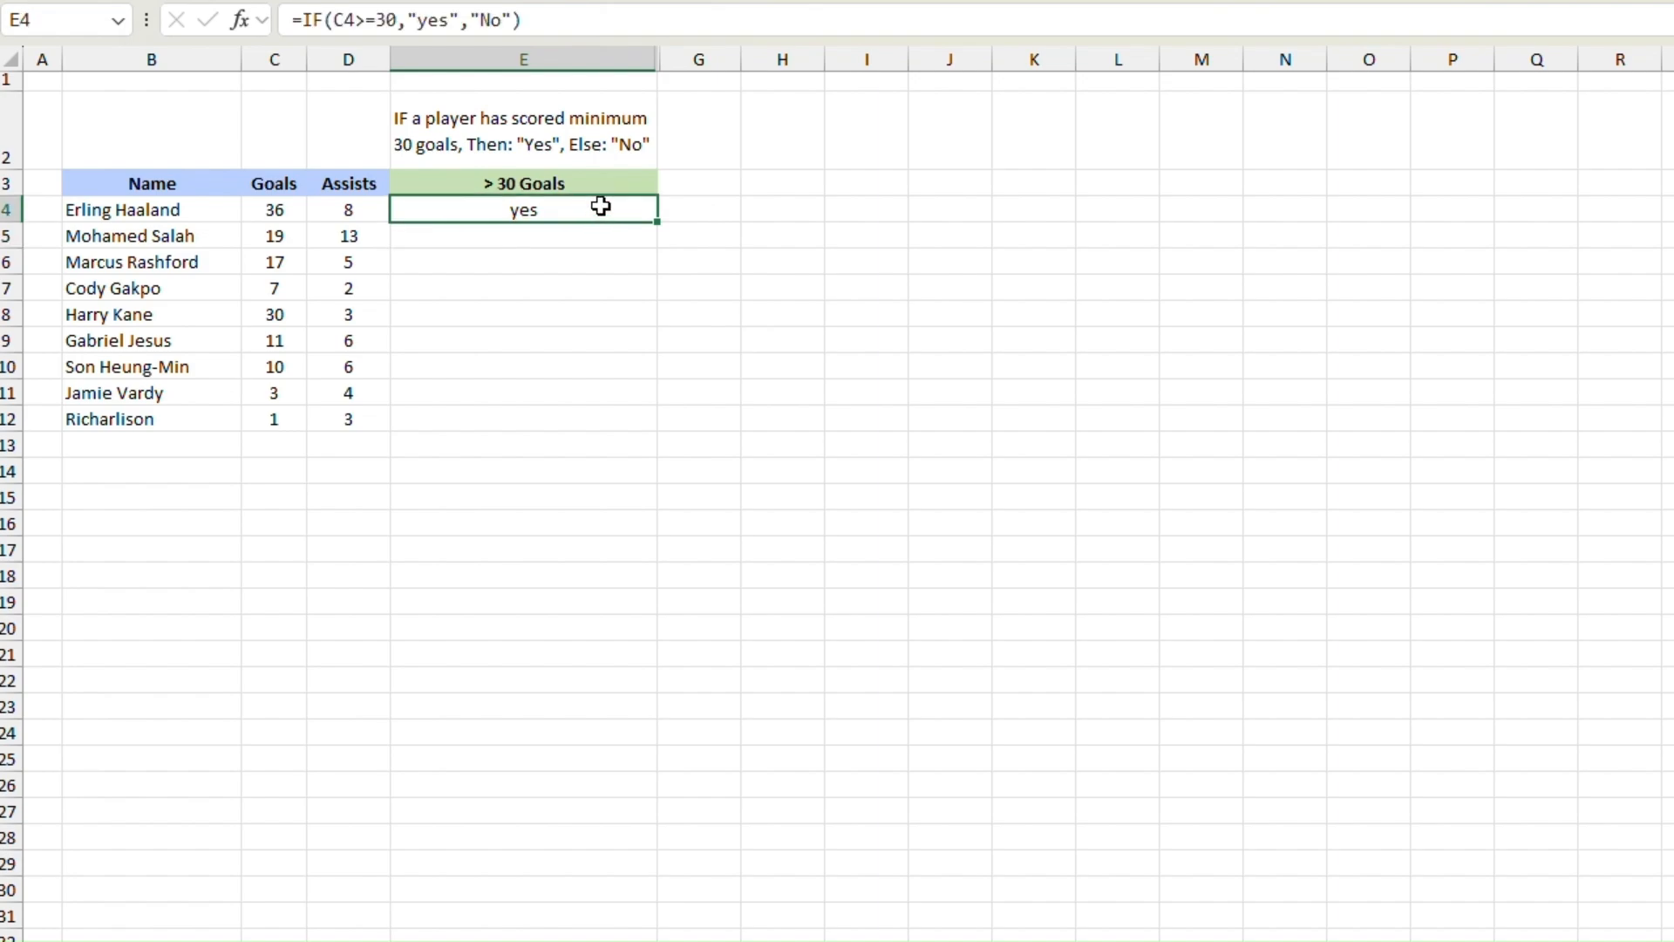
{"action": "left_click_drag", "start_coordinate": [657, 225], "coordinate": [630, 427]}
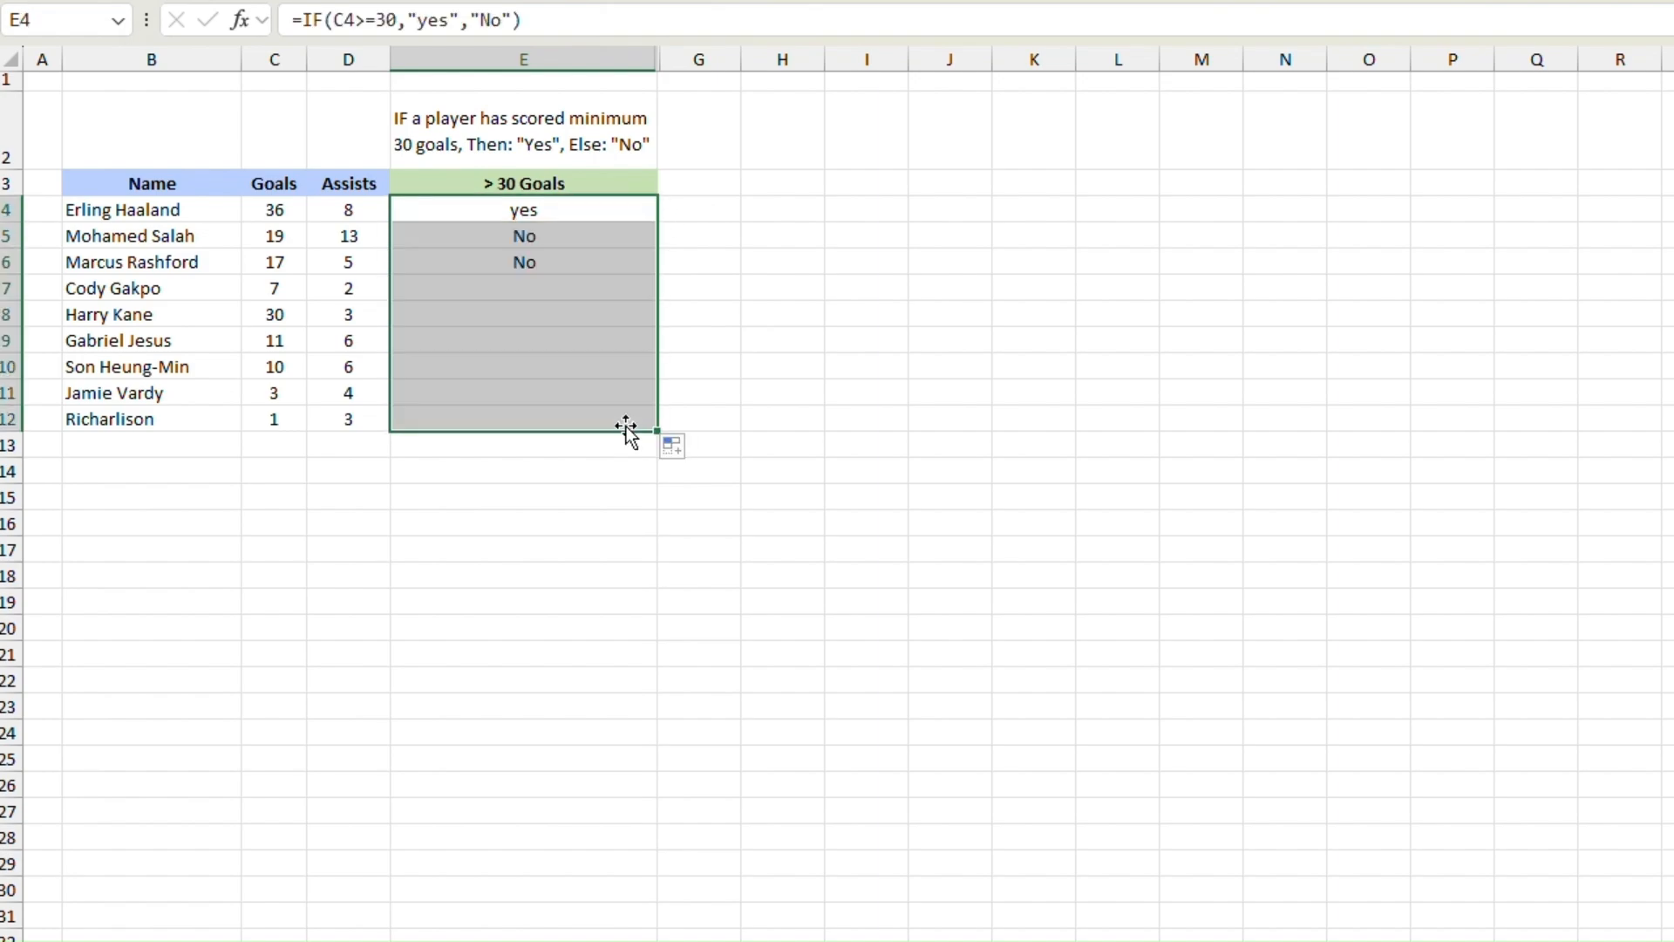
{"action": "left_click", "coordinate": [824, 397]}
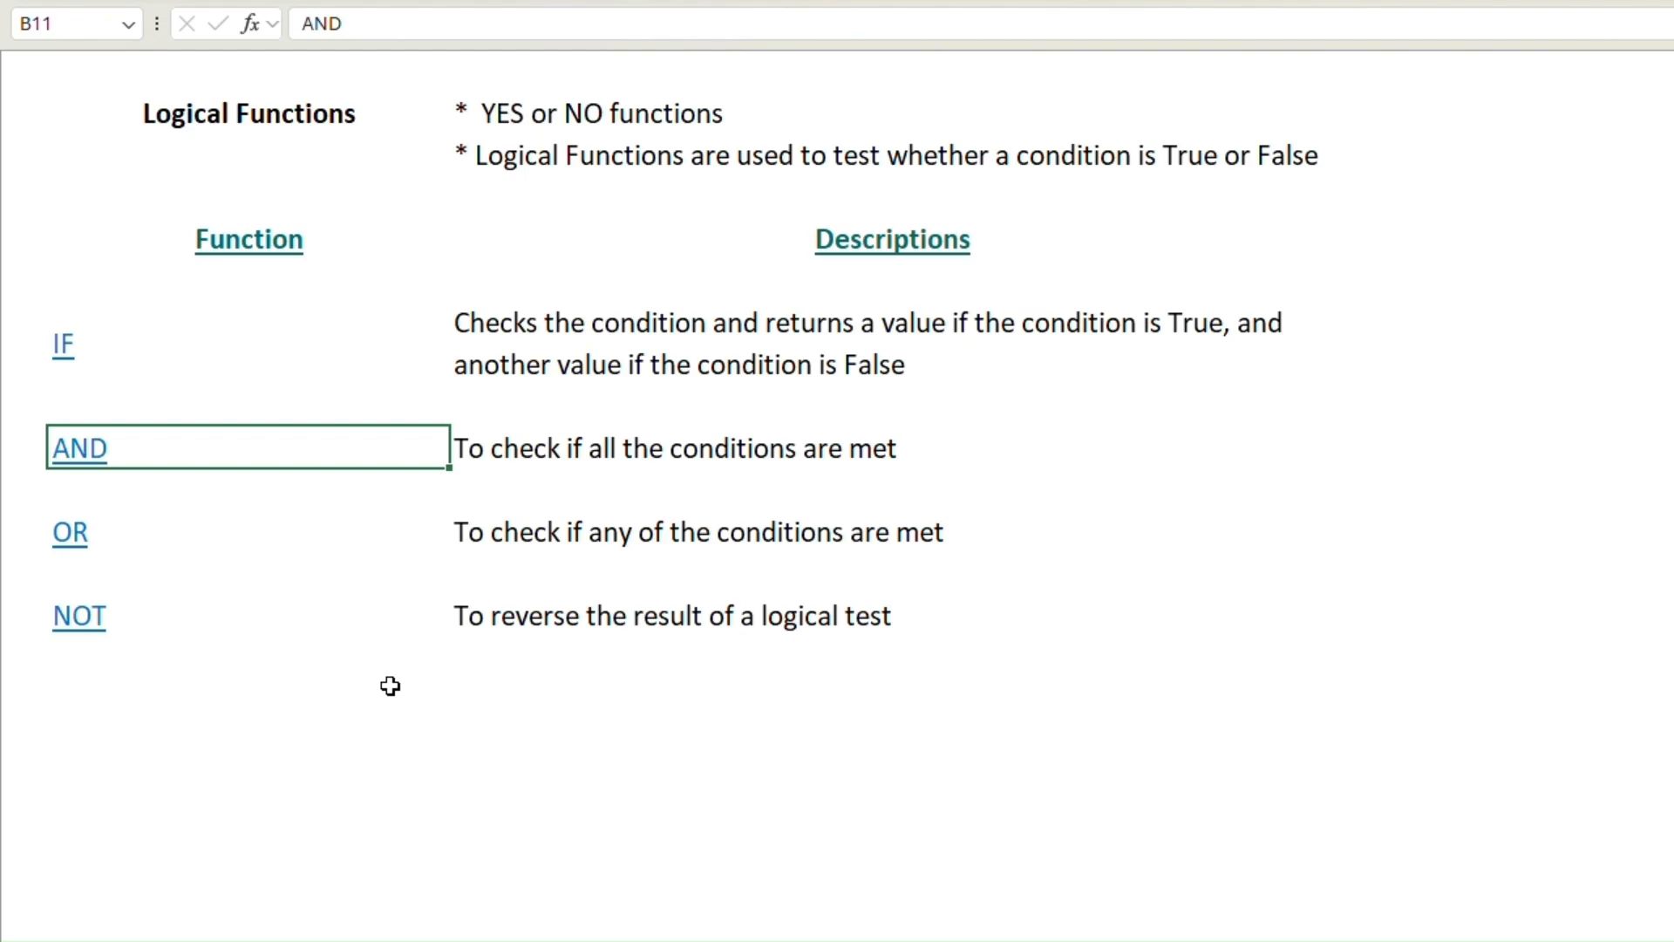
Step: Open the linked AND example and start an AND formula in E4 with the first condition C4="Midfielder"
{"action": "left_click", "coordinate": [74, 454]}
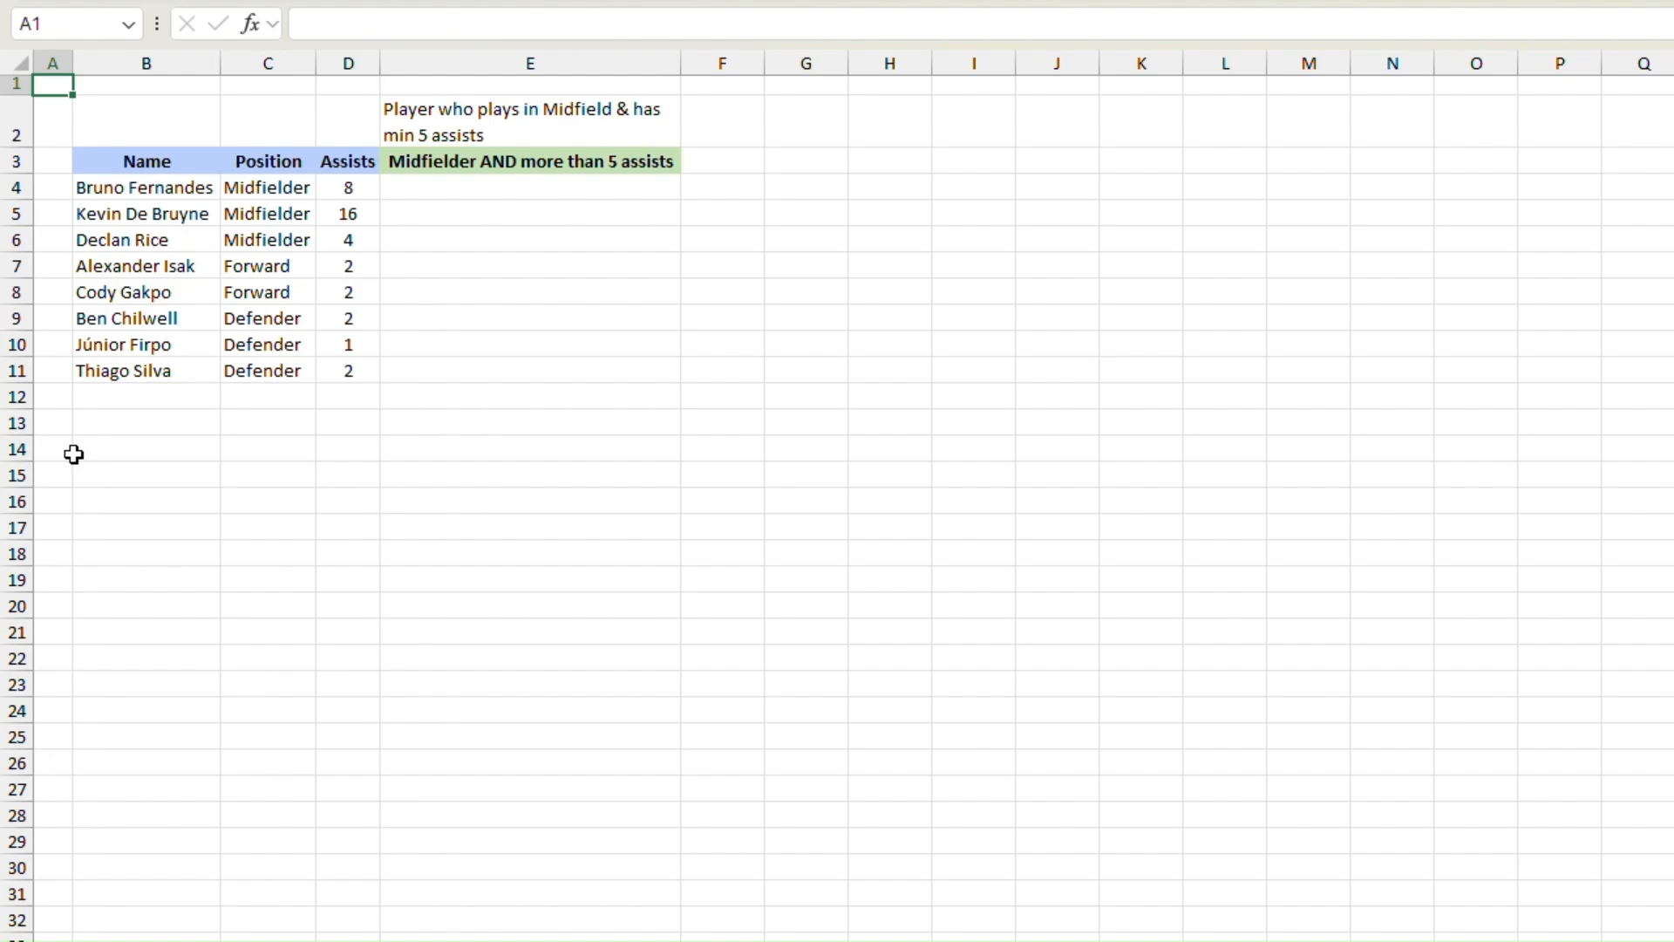
{"action": "left_click", "coordinate": [499, 190]}
{"action": "type", "text": "="}
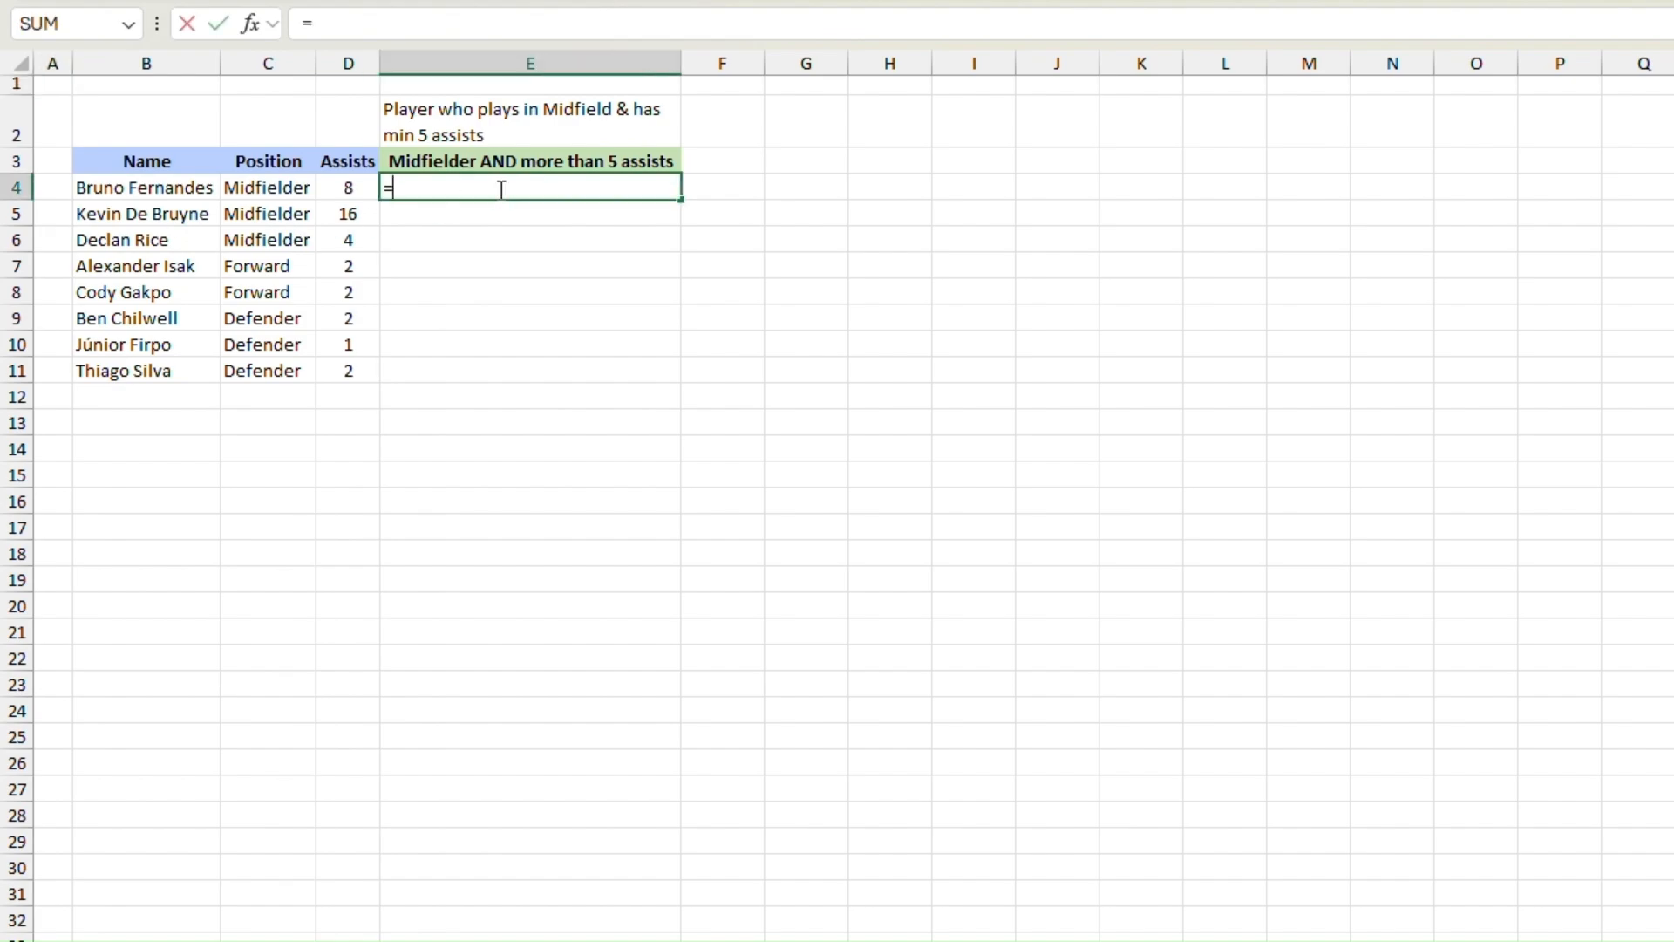
{"action": "type", "text": "And"}
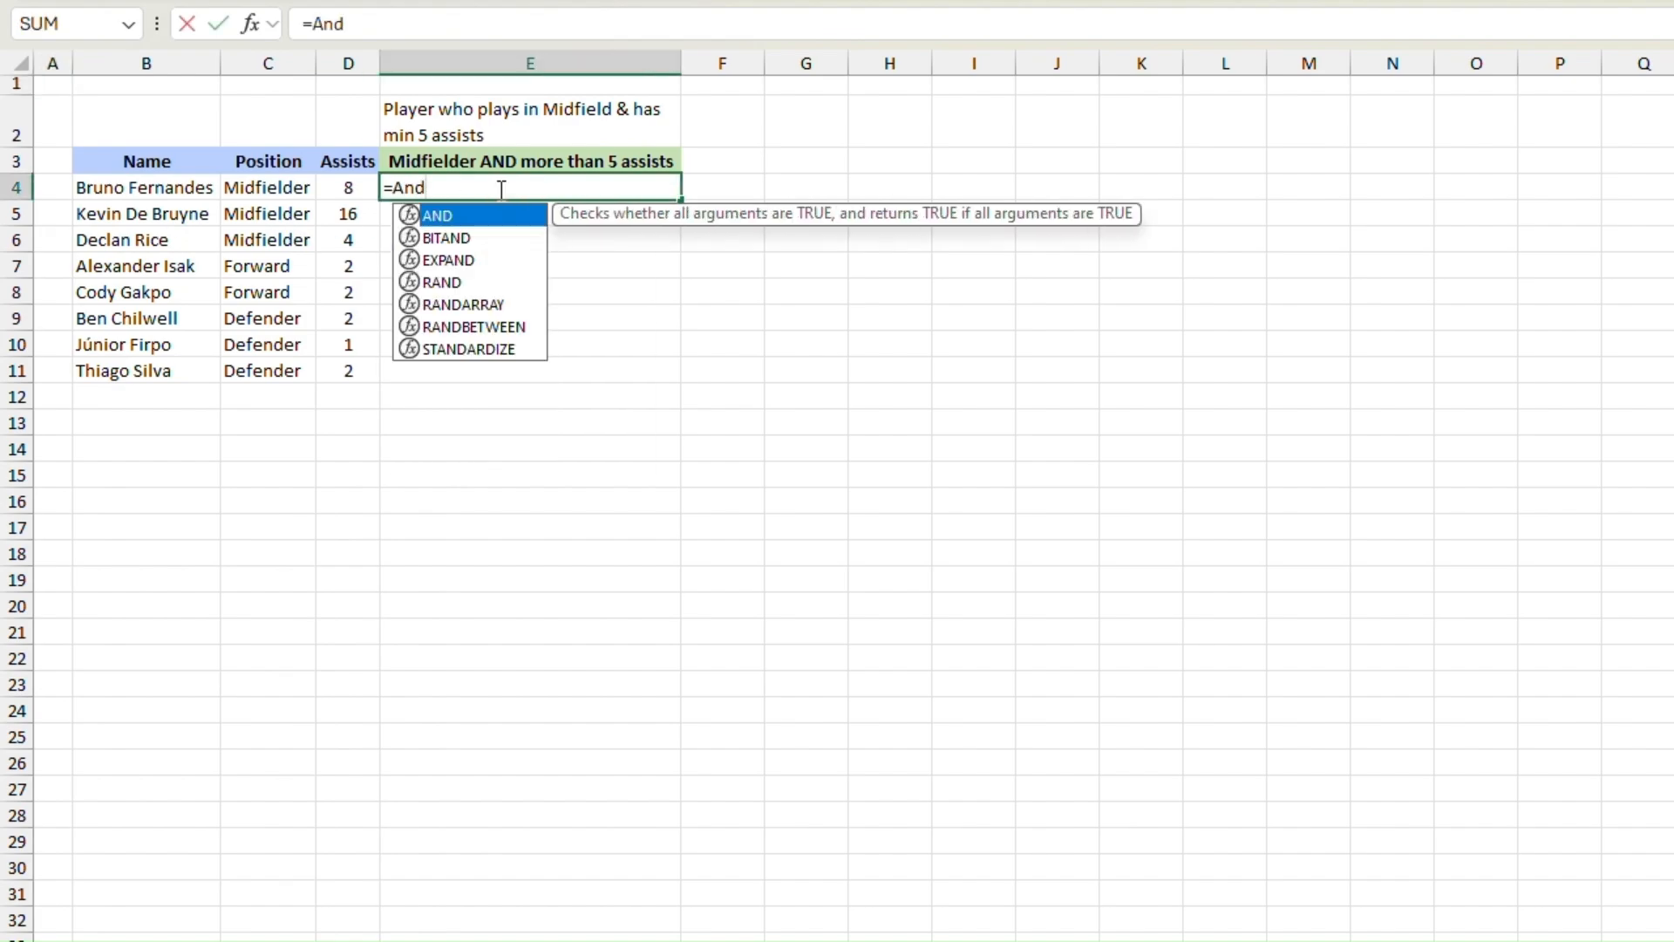
{"action": "key", "text": "Tab"}
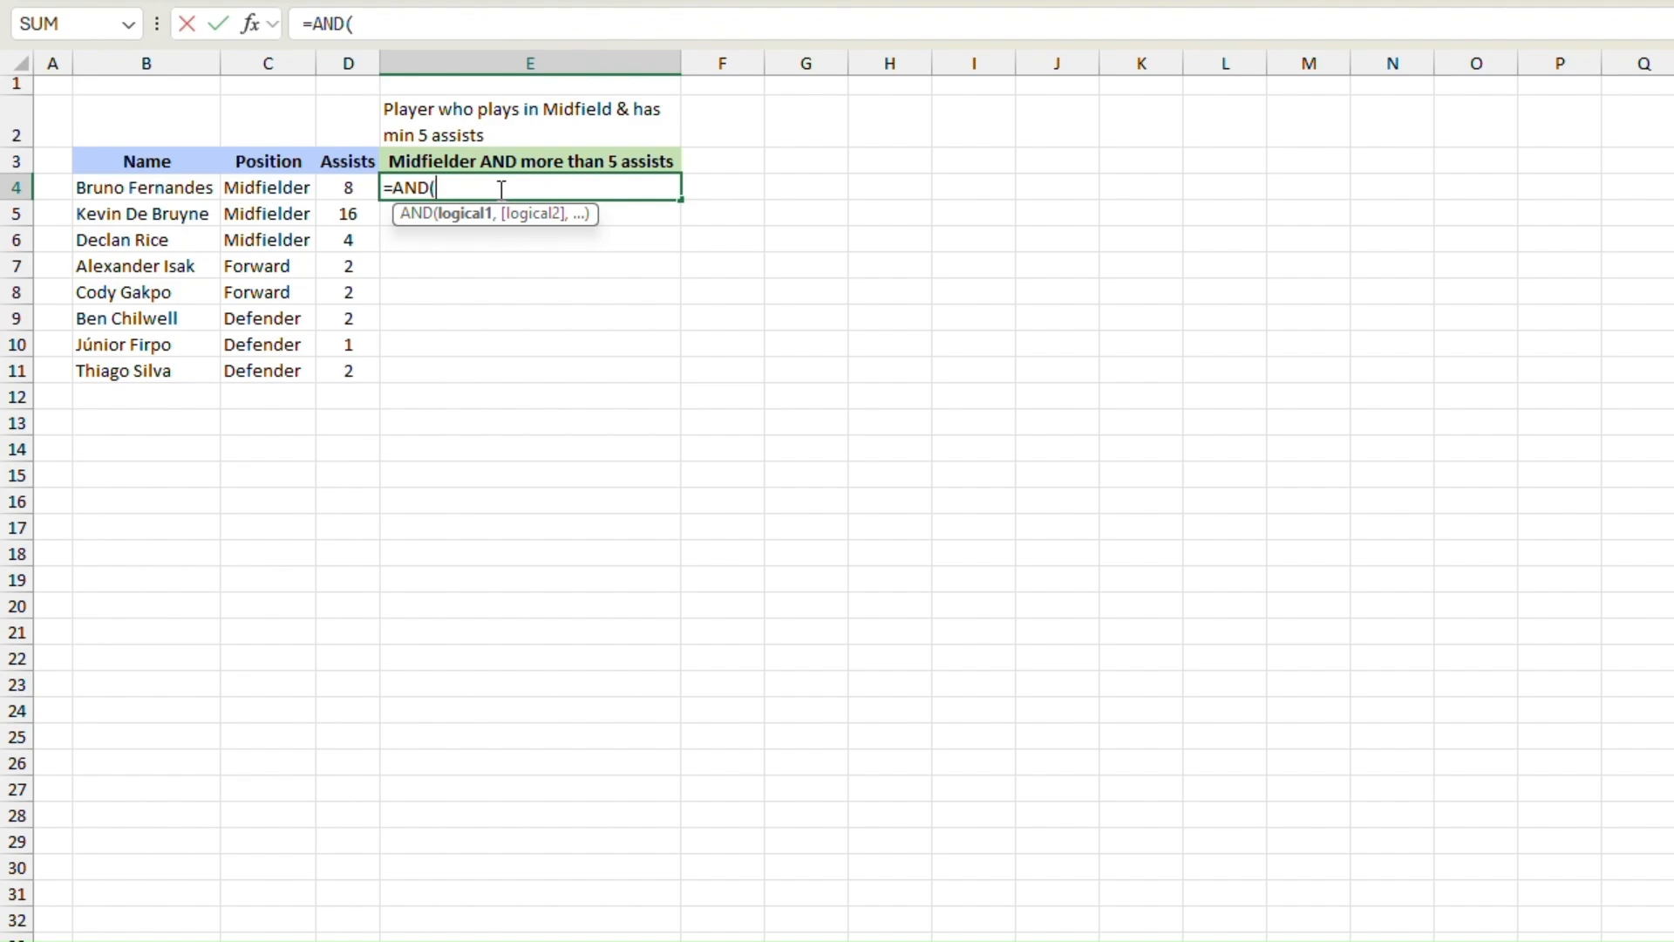
{"action": "left_click", "coordinate": [272, 188]}
{"action": "type", "text": "="}
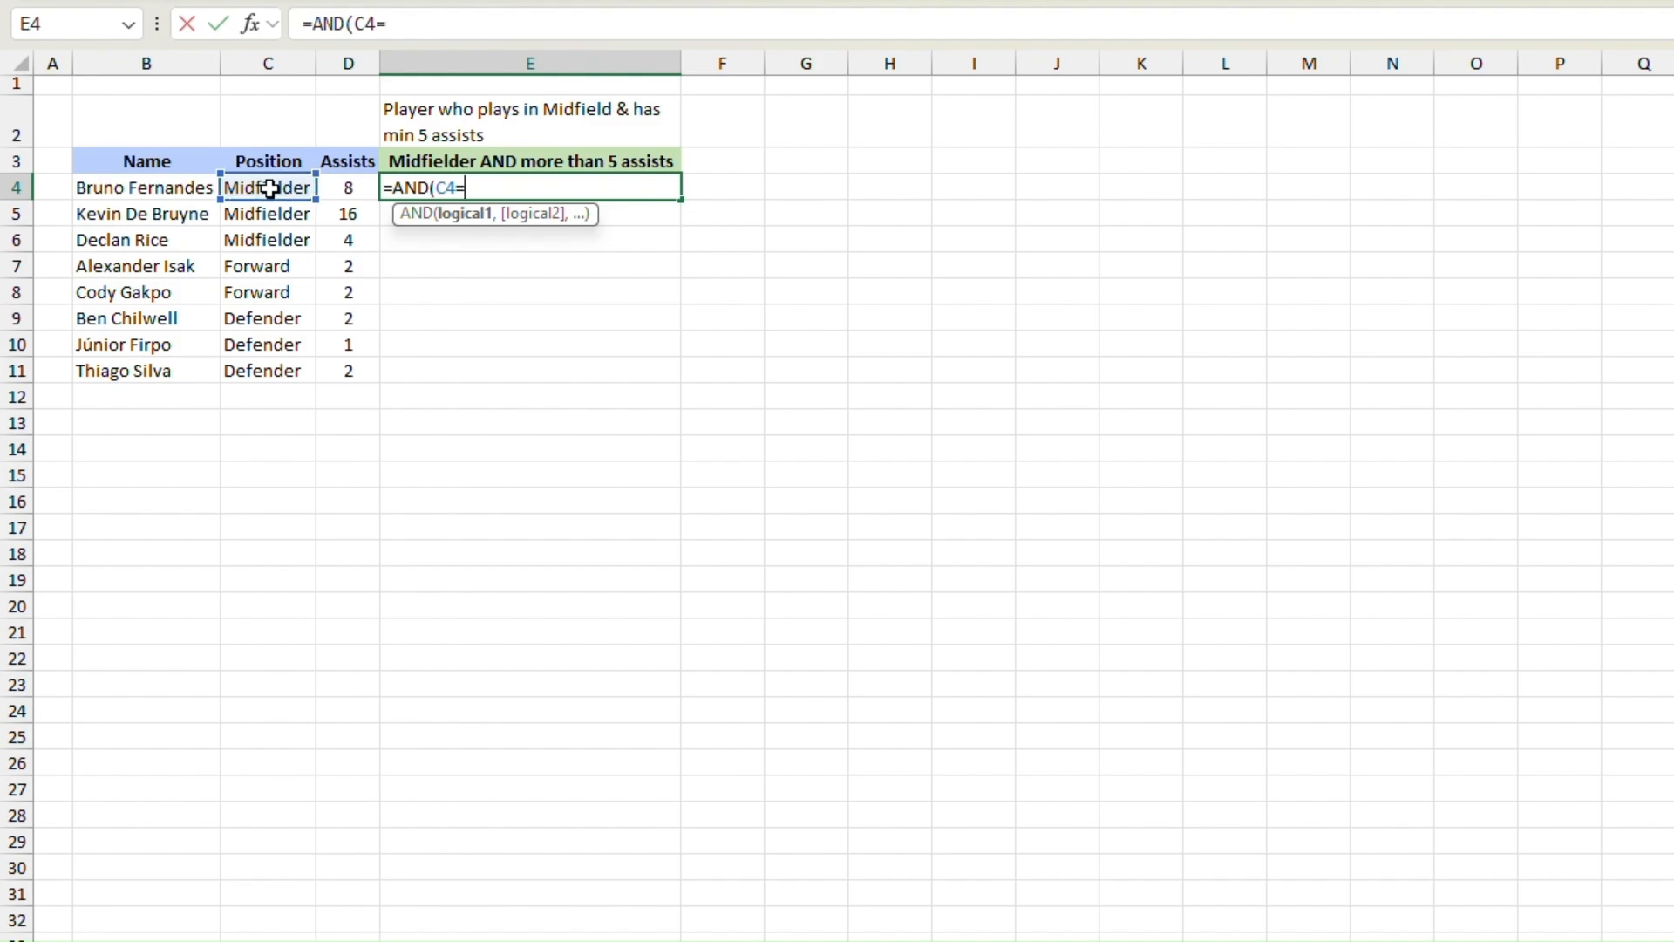
{"action": "type", "text": "\"Midfielder"}
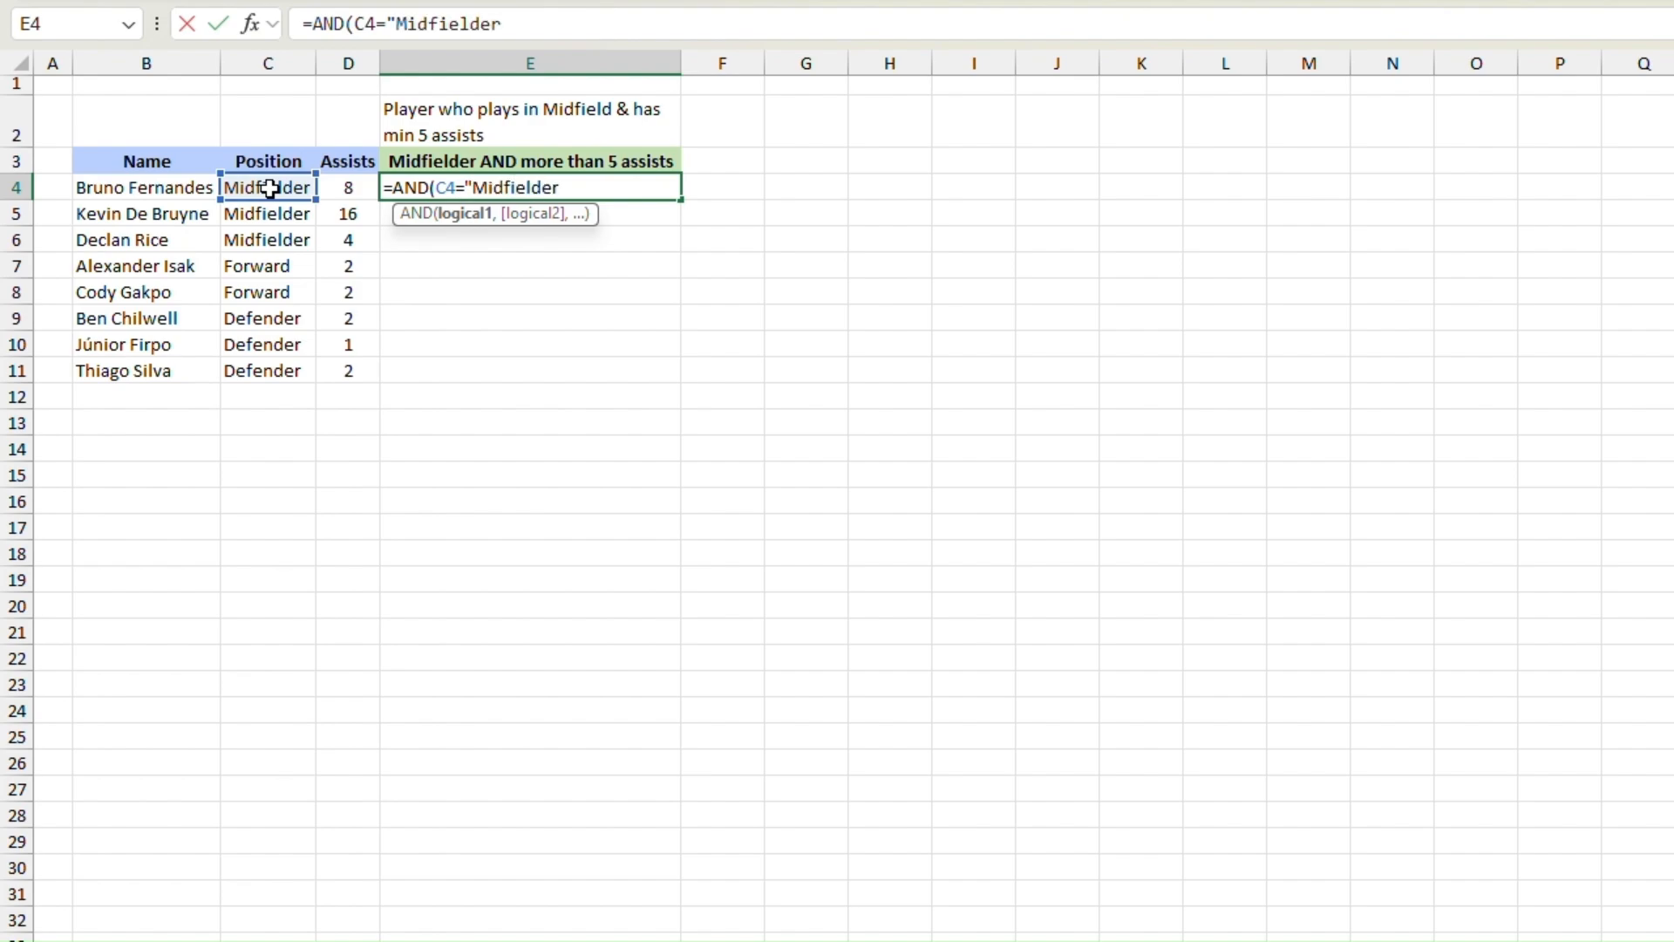
{"action": "type", "text": "\","}
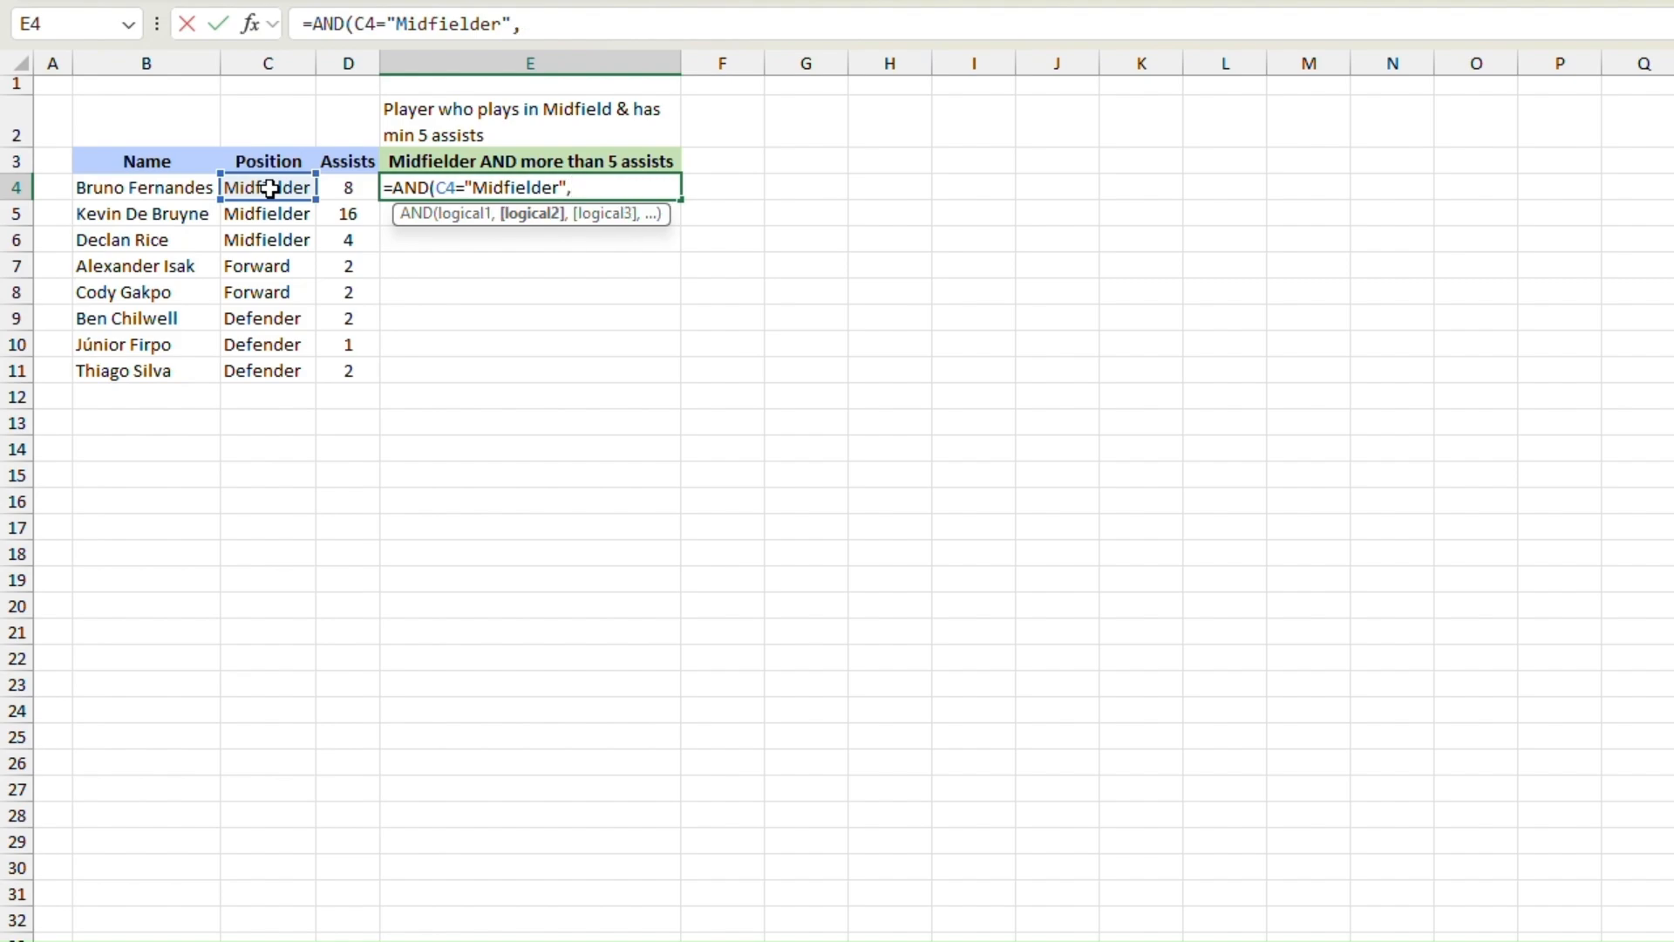
Step: Add D4>=5 as the second condition and complete the AND formula in E4
{"action": "left_click", "coordinate": [353, 187]}
{"action": "type", "text": ">="}
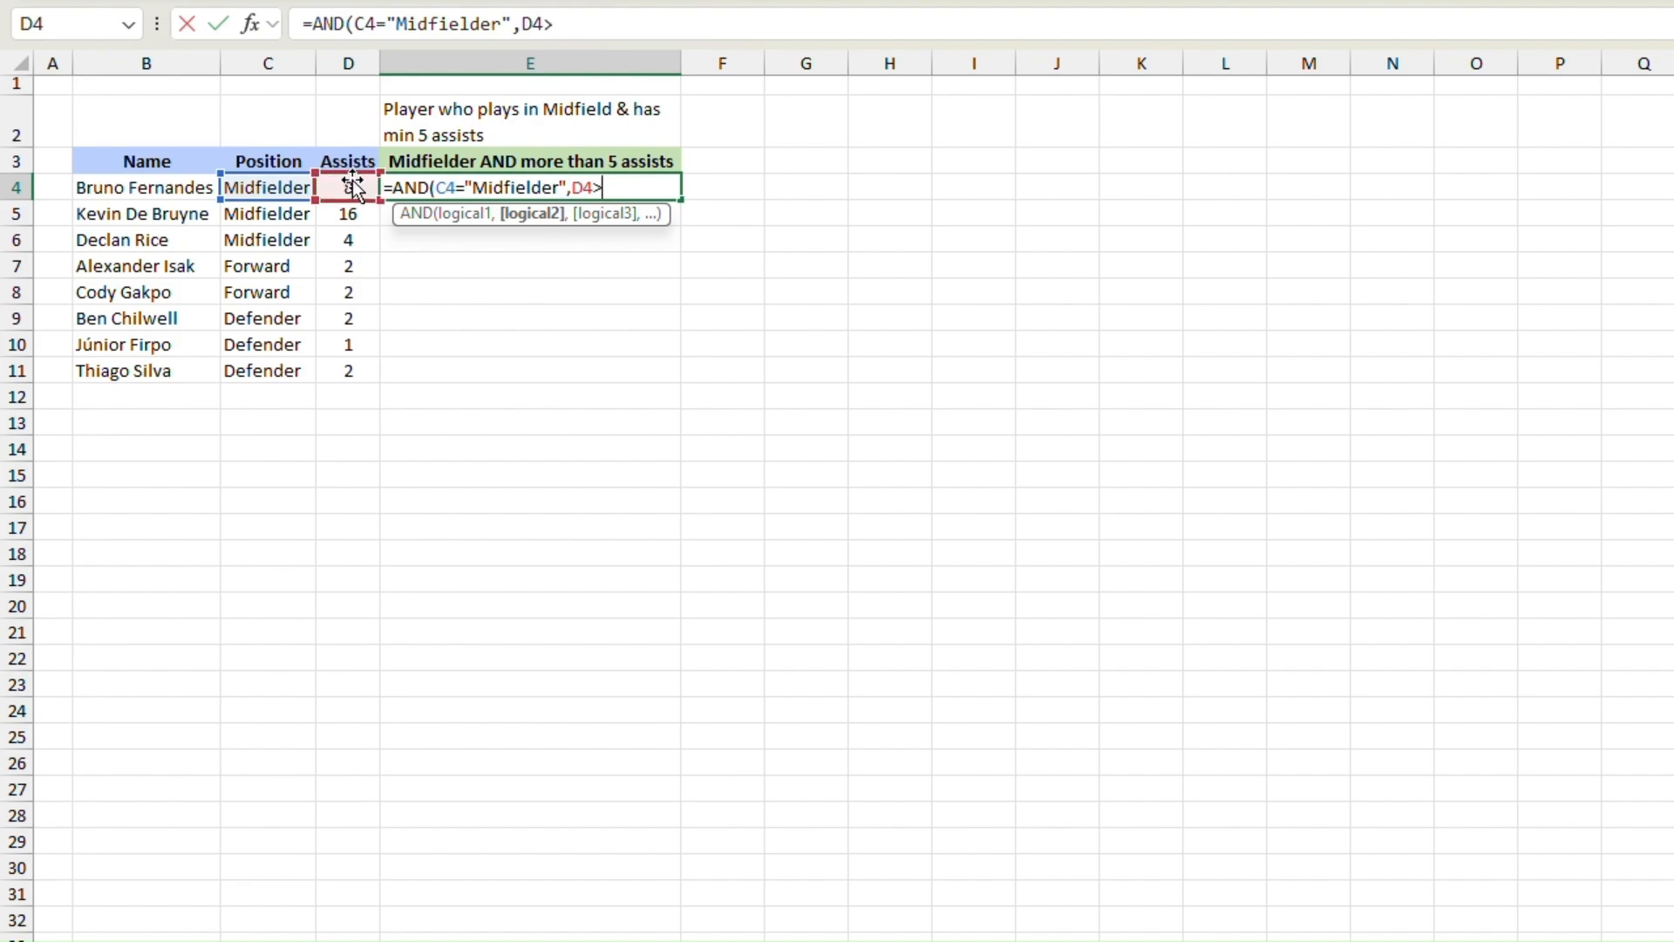
{"action": "type", "text": "5)"}
{"action": "key", "text": "Return"}
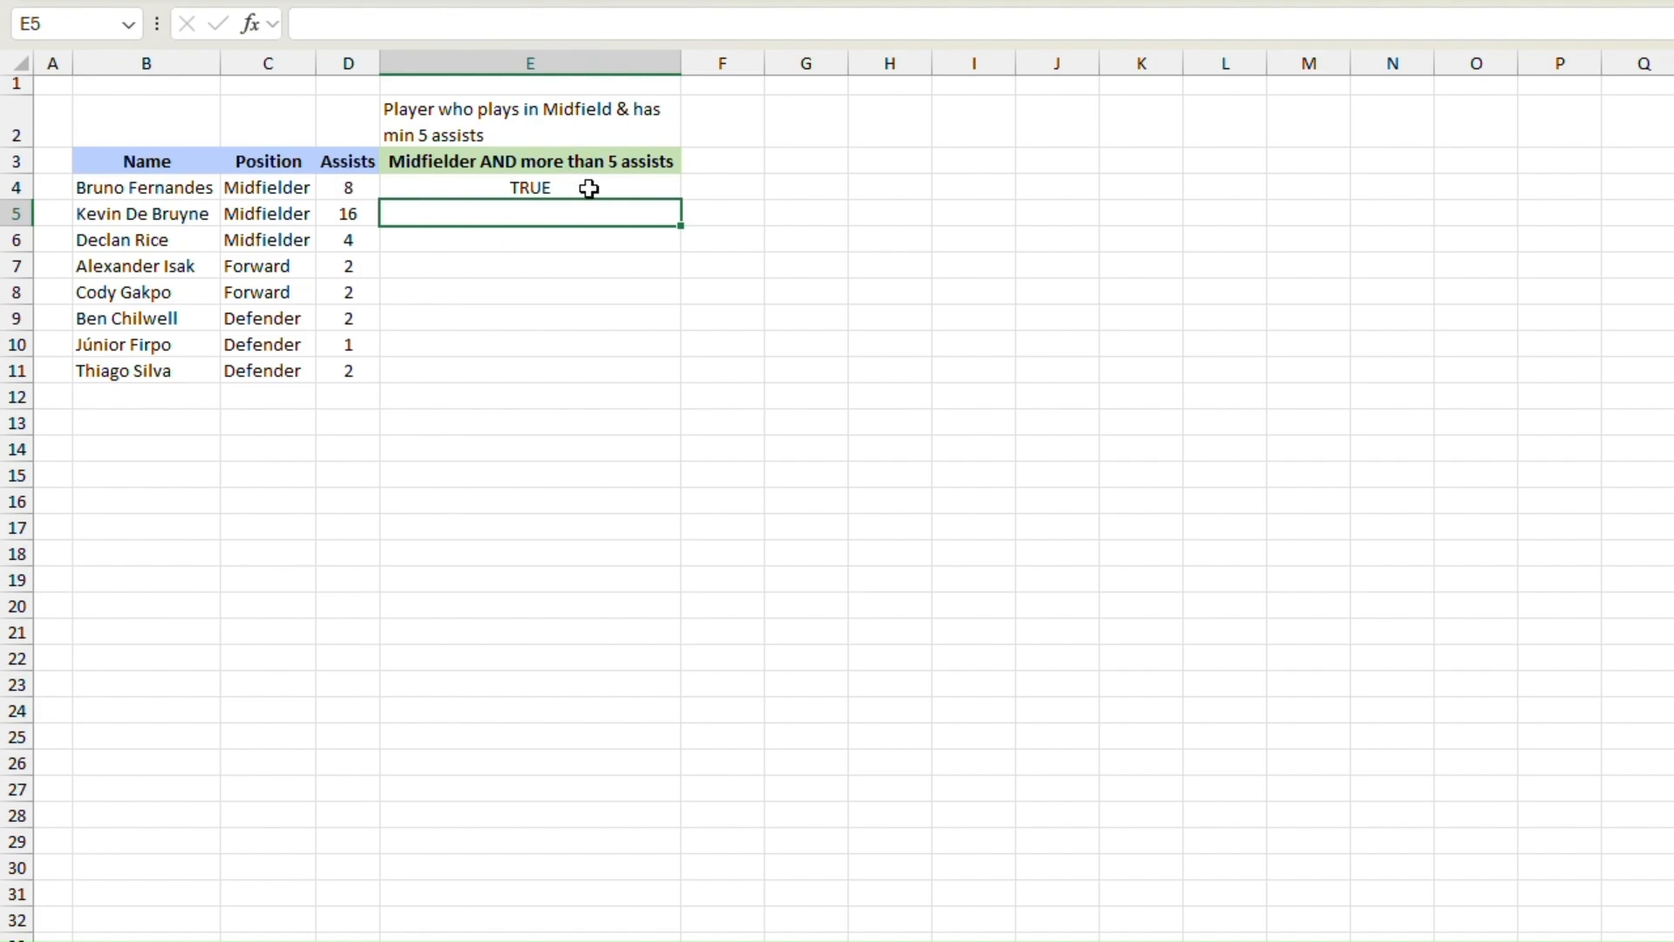
Step: Fill the AND formula from E4 down through E11
{"action": "left_click_drag", "start_coordinate": [590, 187], "coordinate": [595, 365]}
{"action": "key", "text": "ctrl+d"}
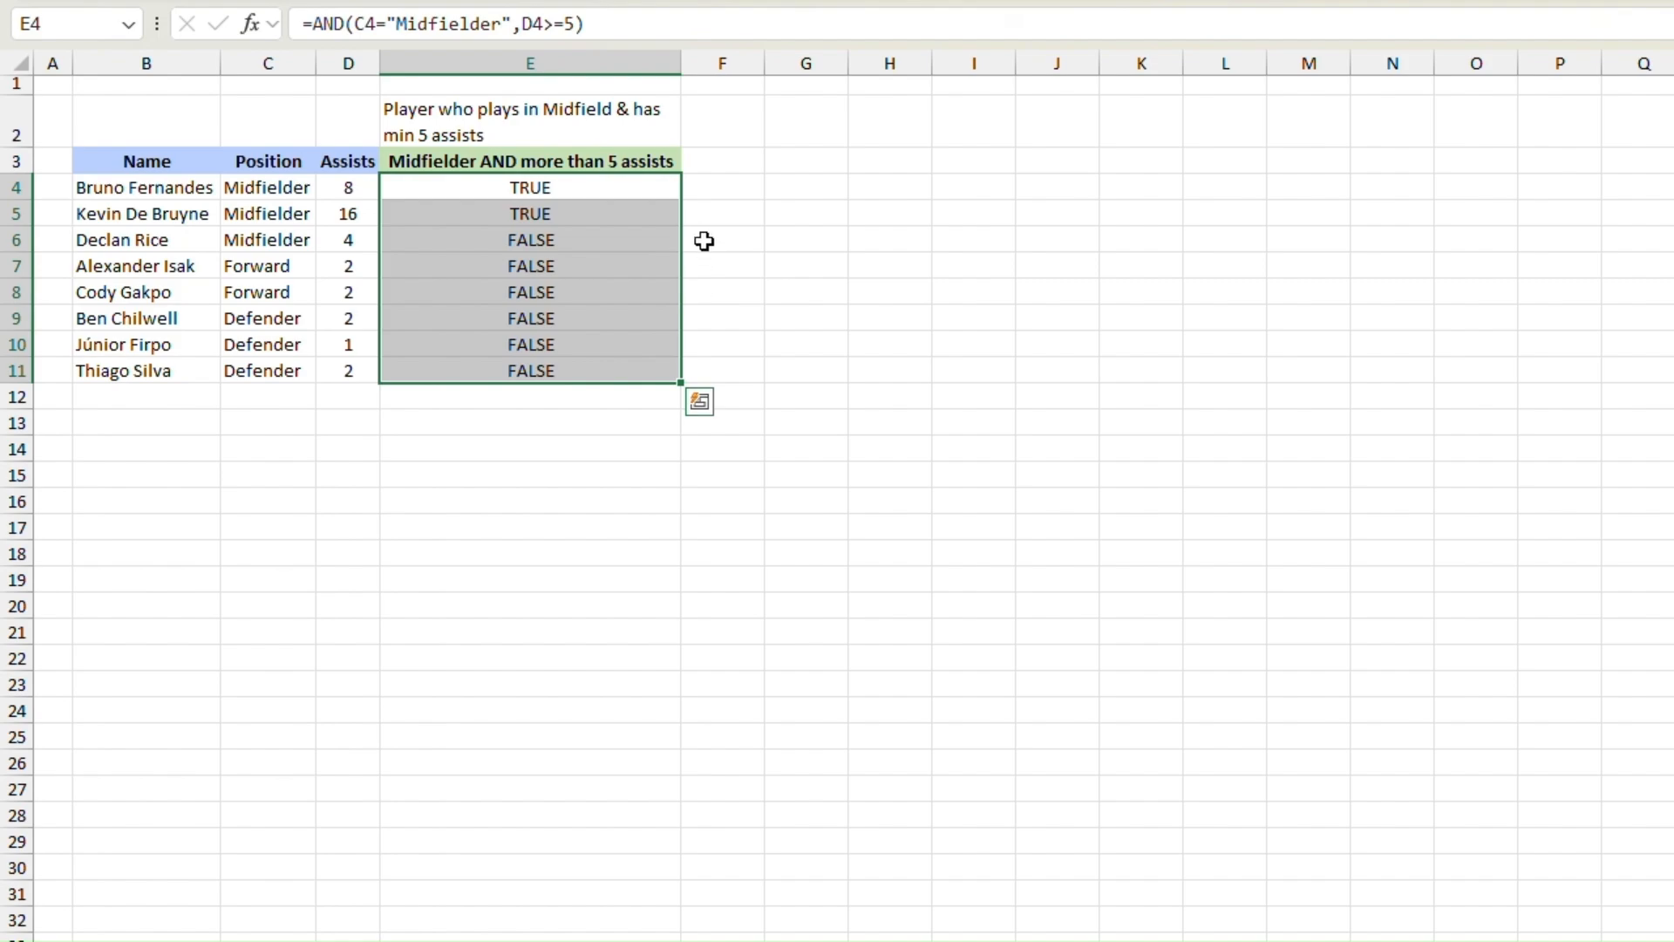
{"action": "left_click", "coordinate": [694, 186]}
{"action": "left_click", "coordinate": [611, 187]}
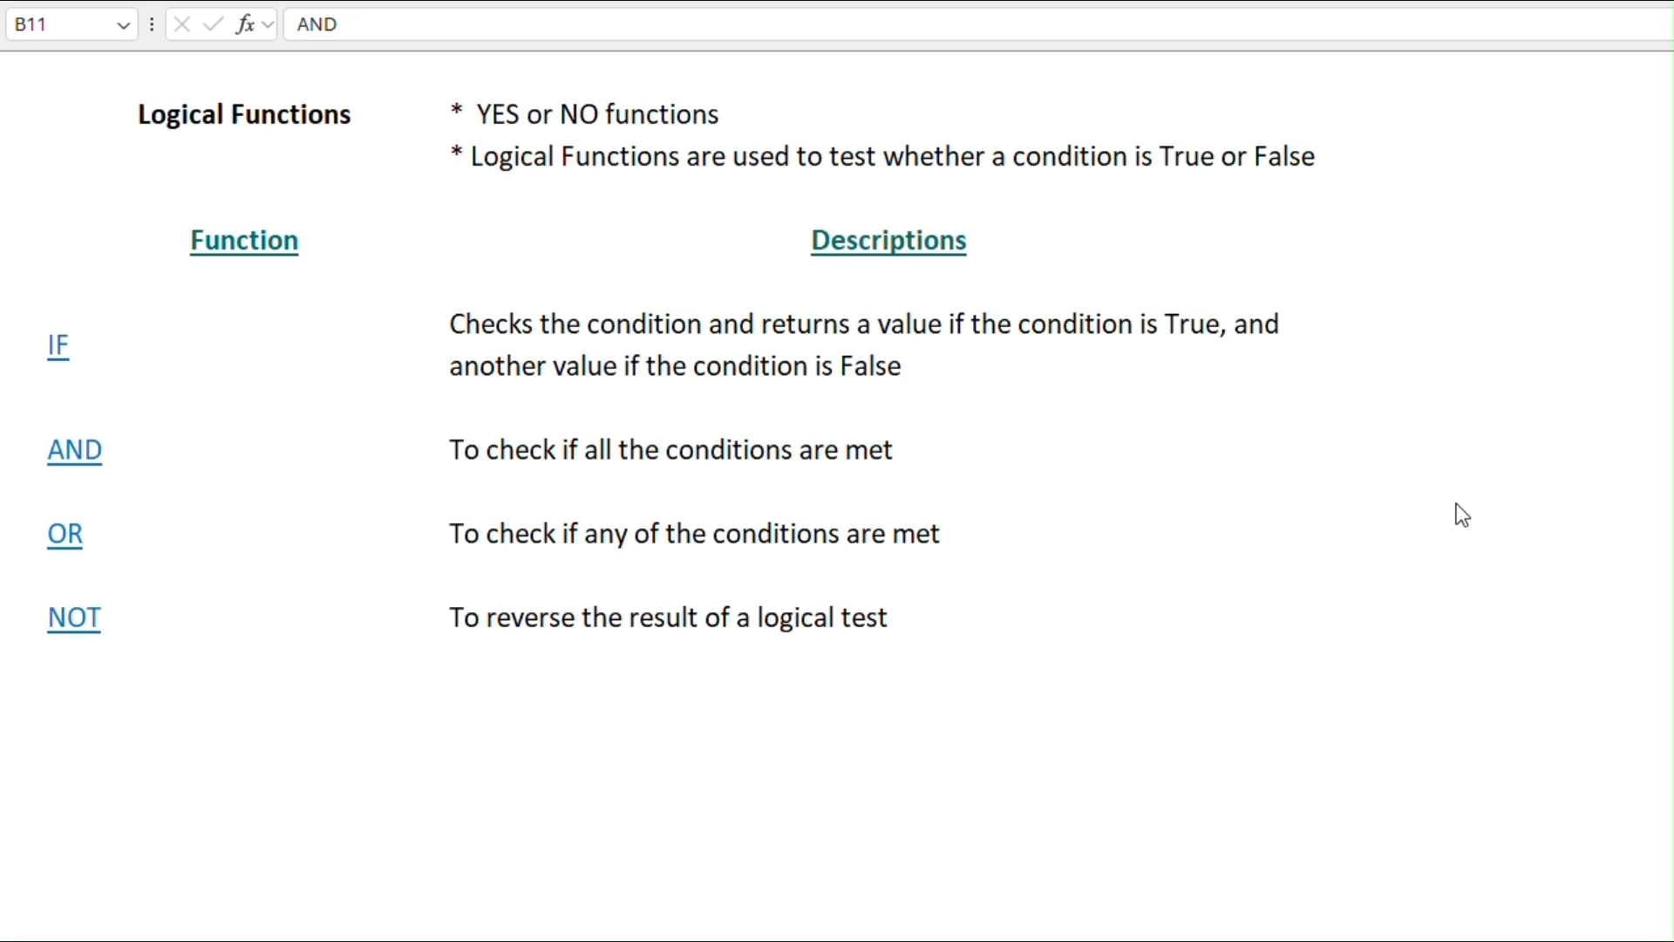
Step: Open the linked OR example and start an OR formula in E4 with the first condition C4>=10
{"action": "left_click", "coordinate": [73, 535]}
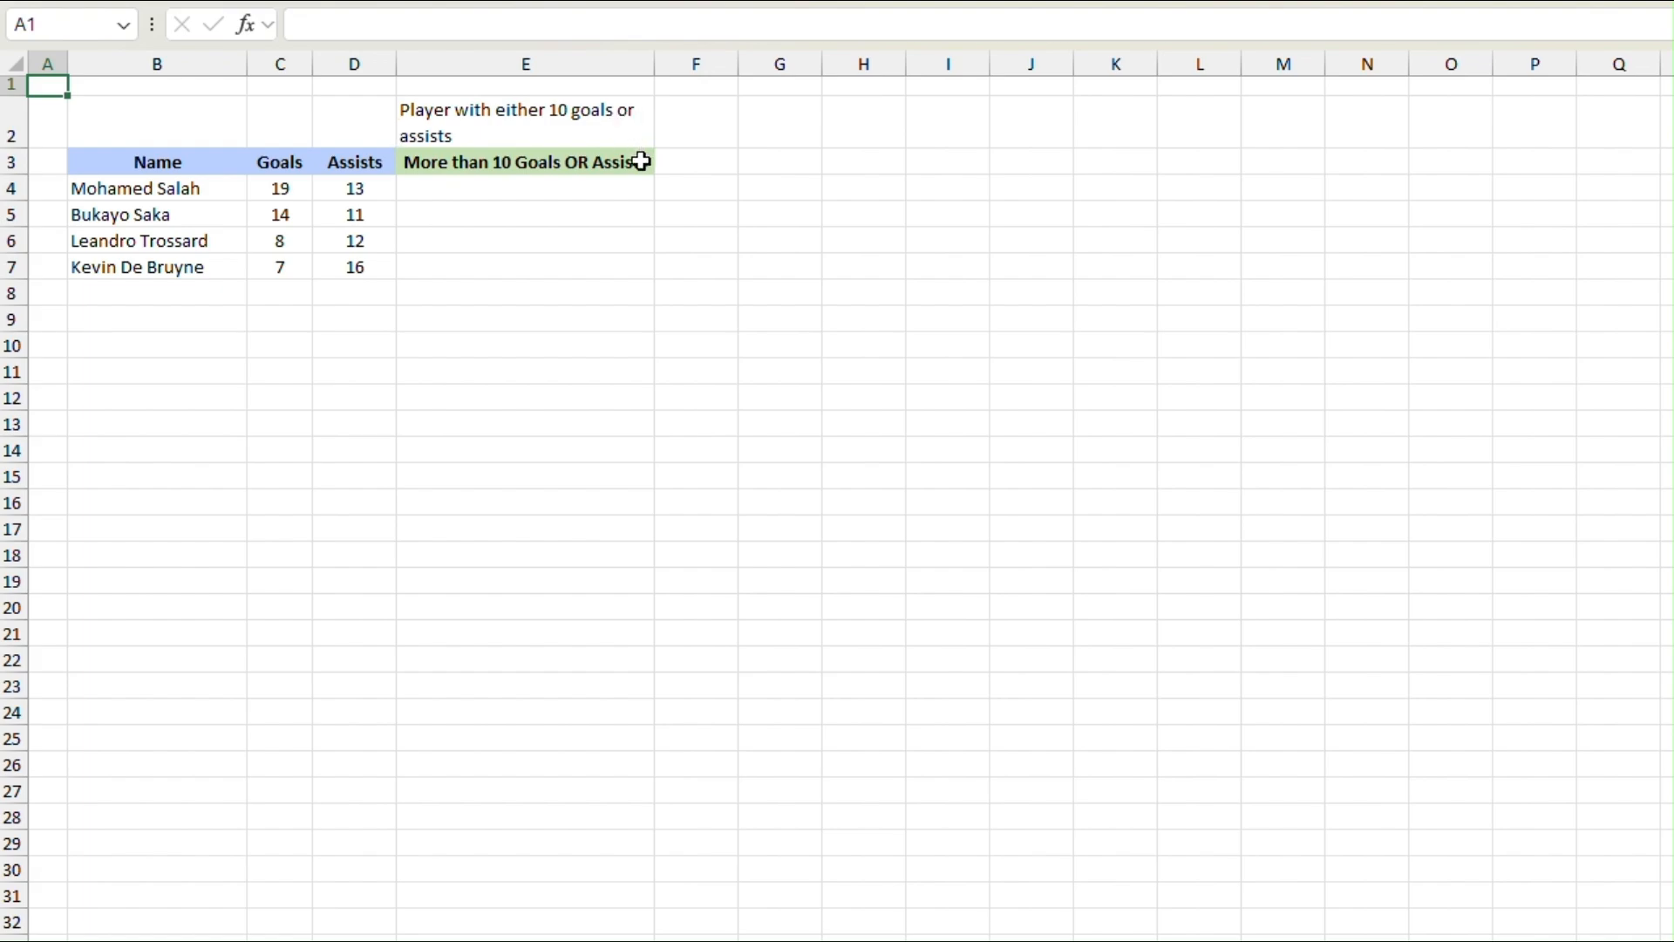
{"action": "left_click", "coordinate": [553, 186]}
{"action": "type", "text": "="}
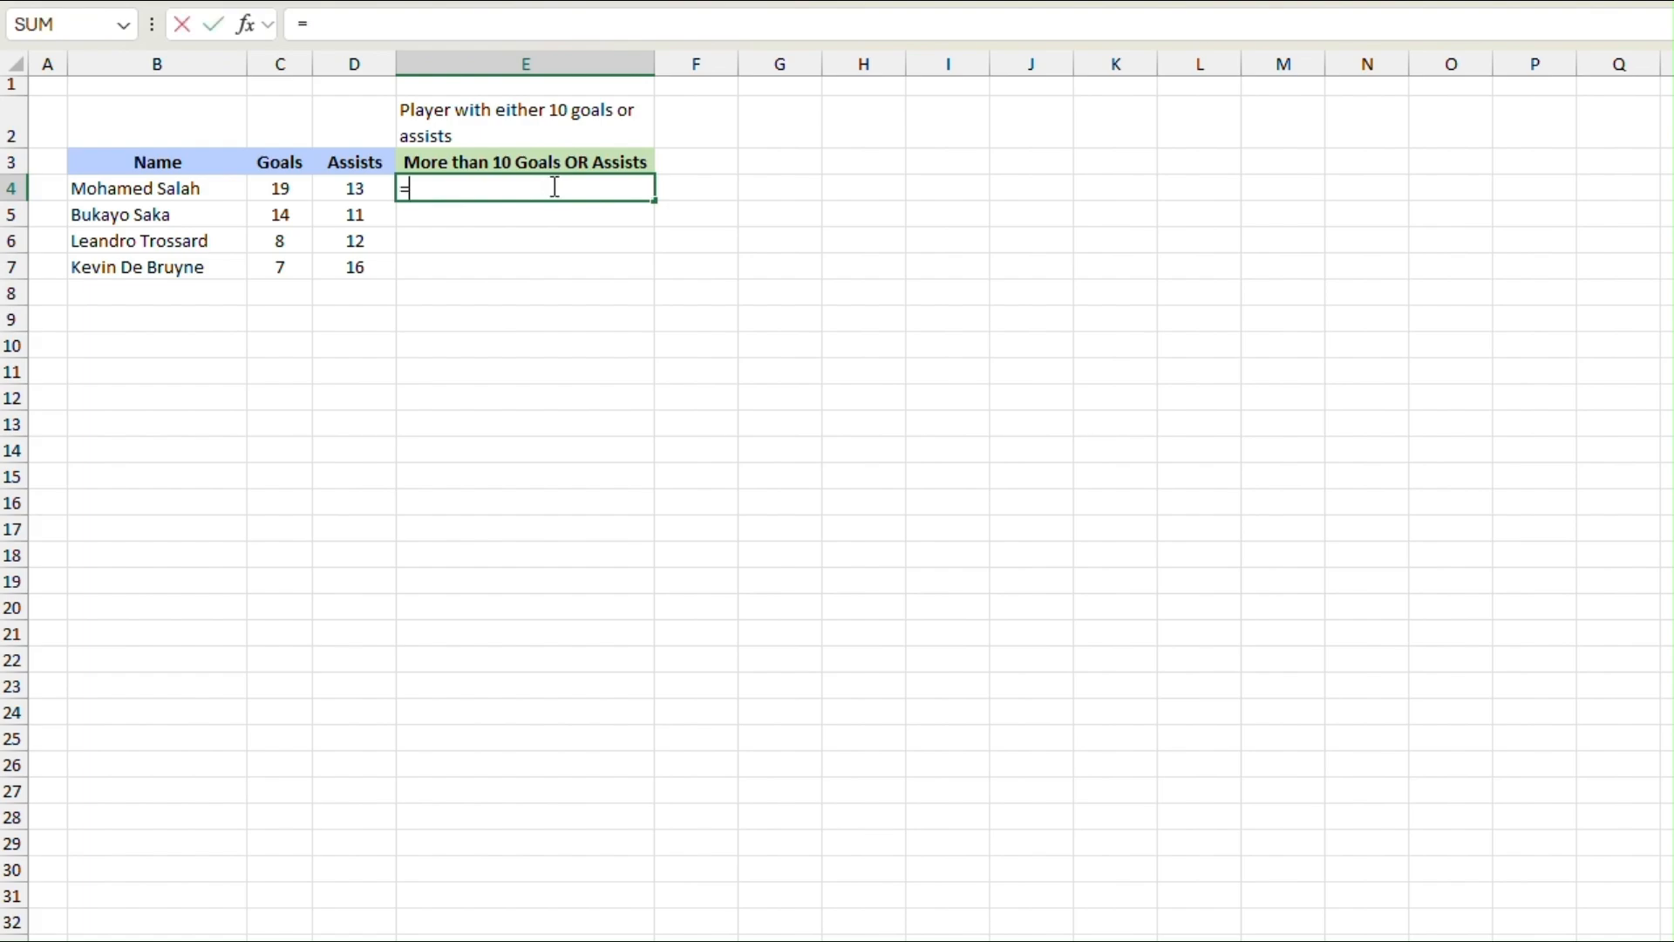
{"action": "type", "text": "or"}
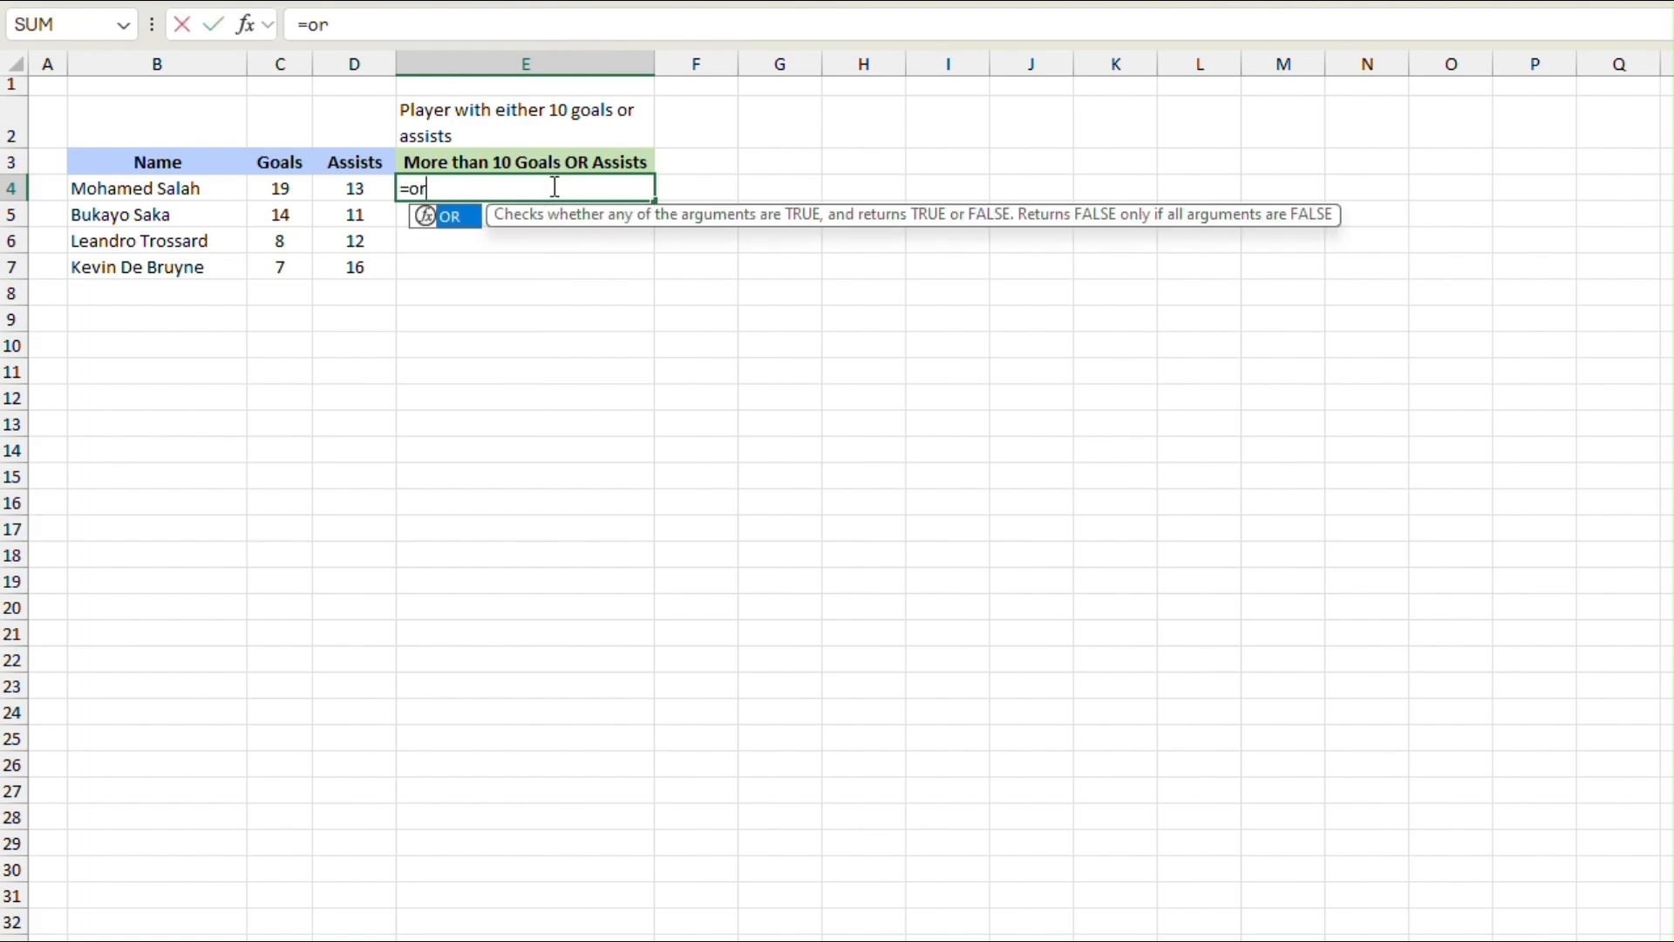
{"action": "key", "text": "Tab"}
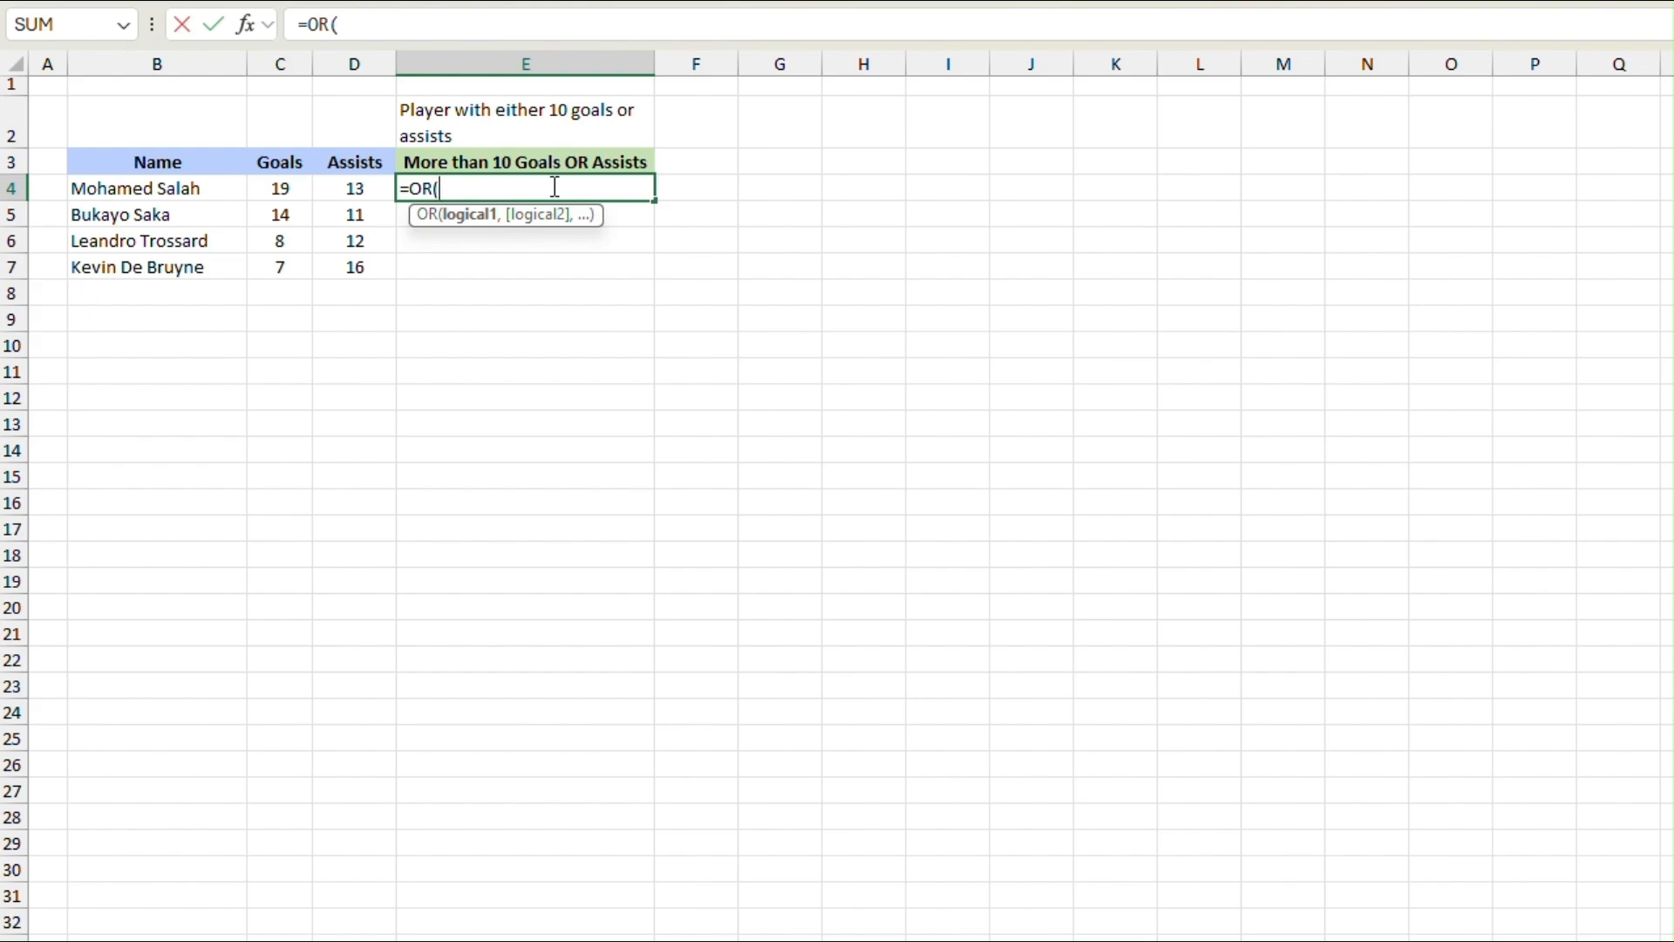
{"action": "left_click", "coordinate": [281, 192]}
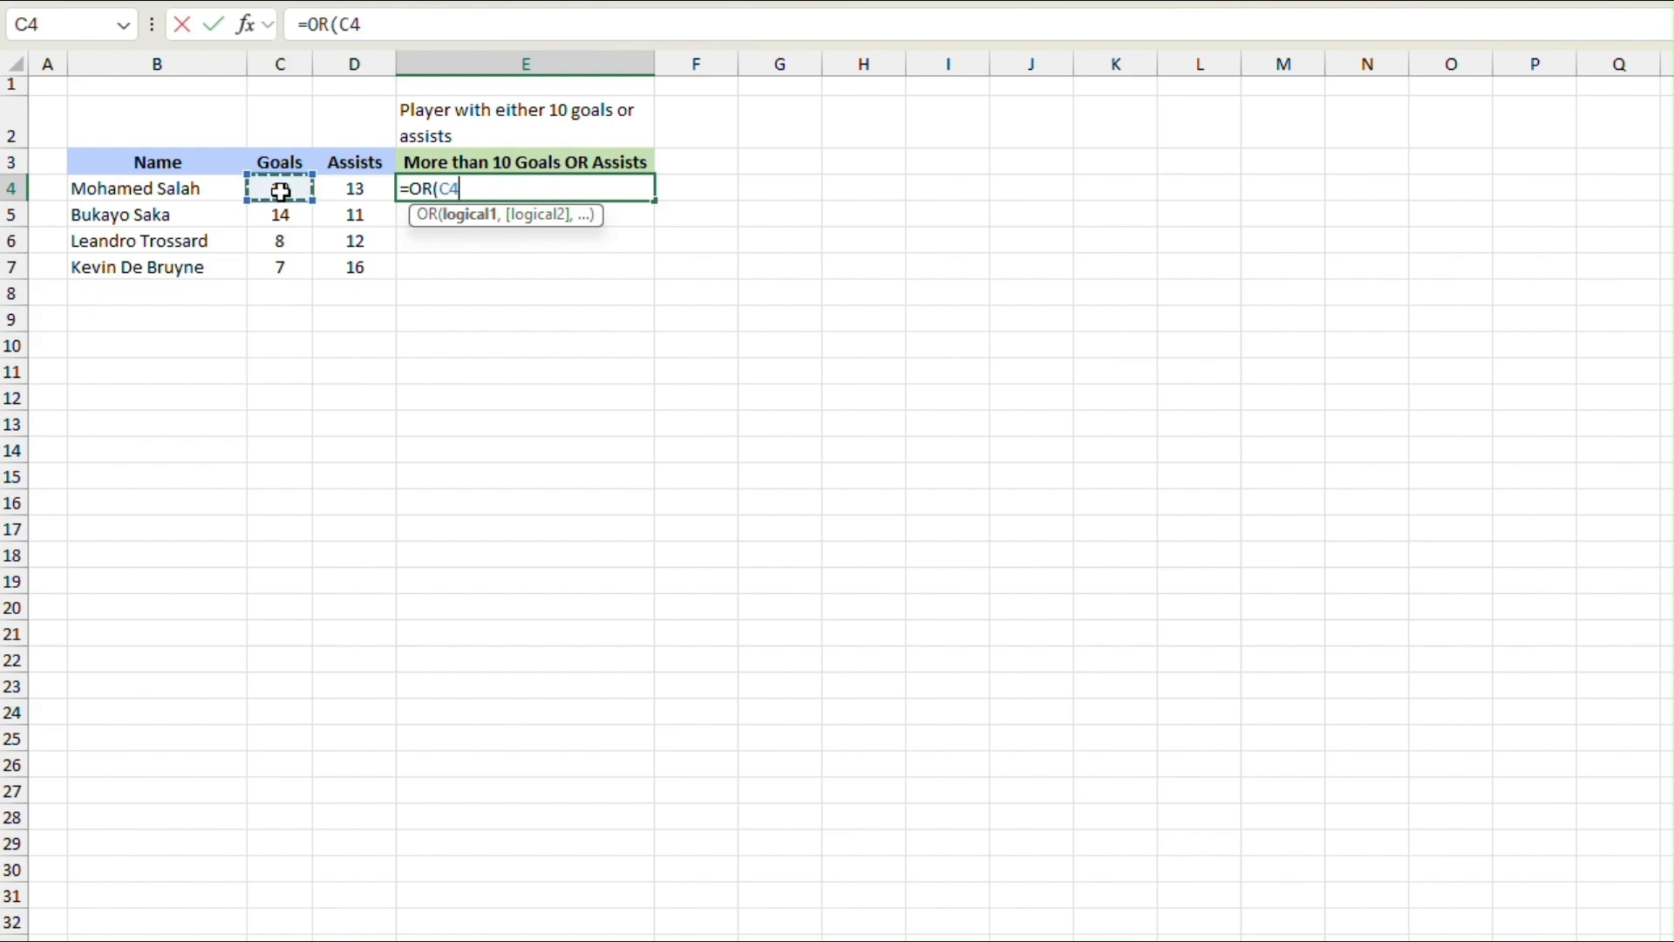
{"action": "type", "text": ">=10"}
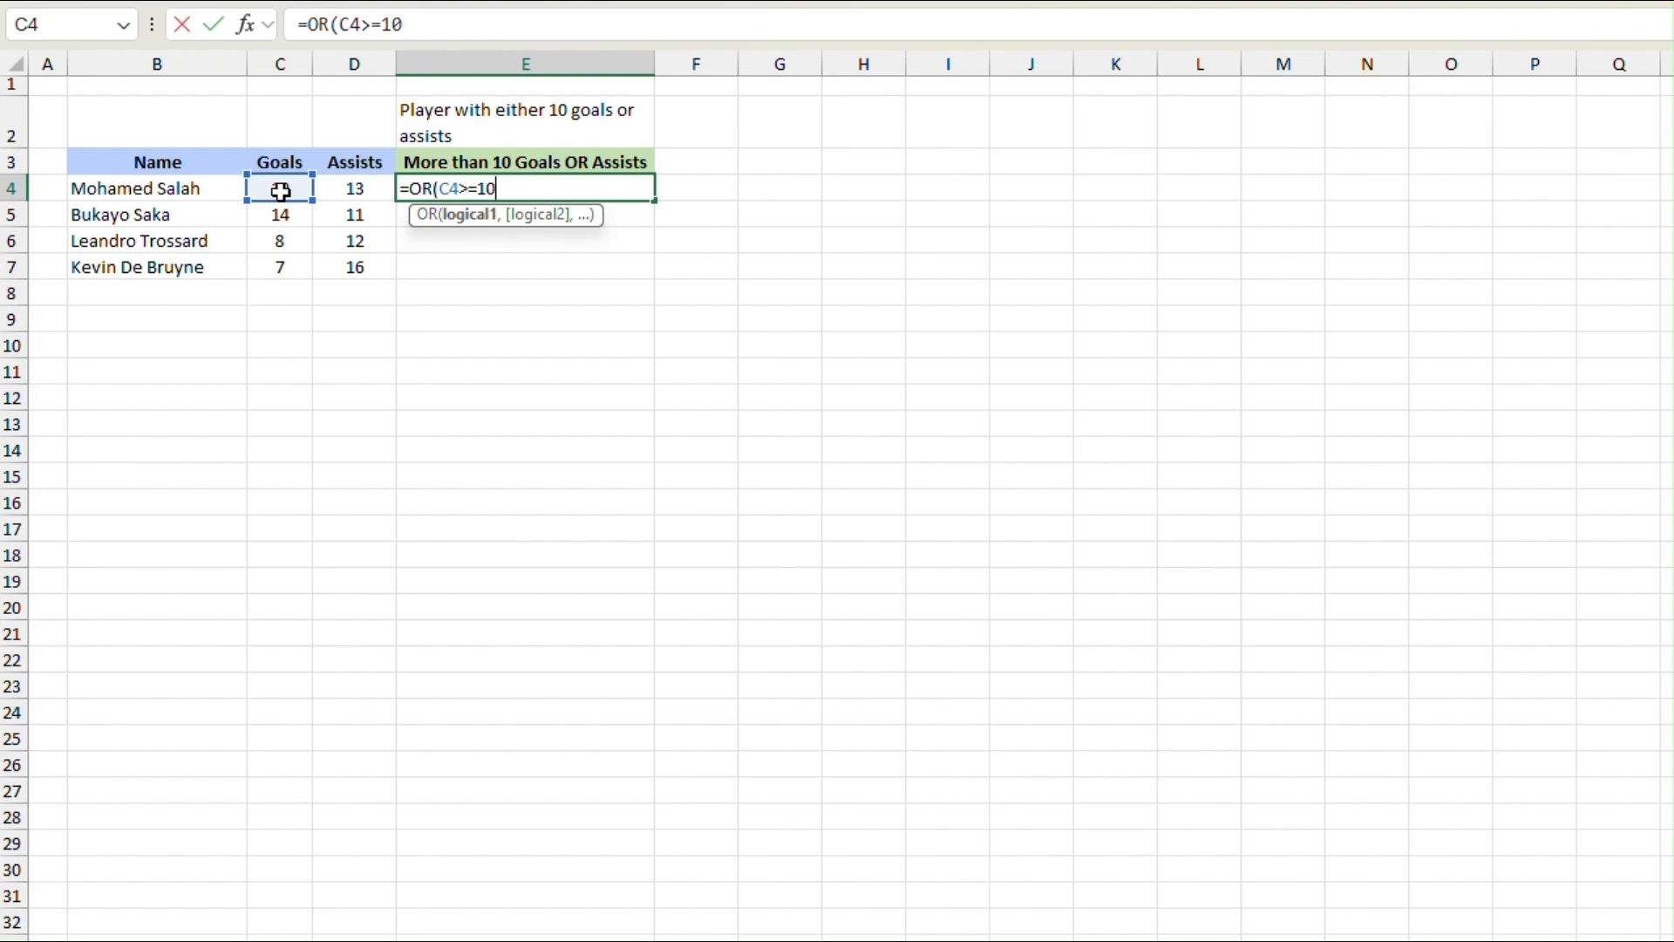
{"action": "type", "text": ","}
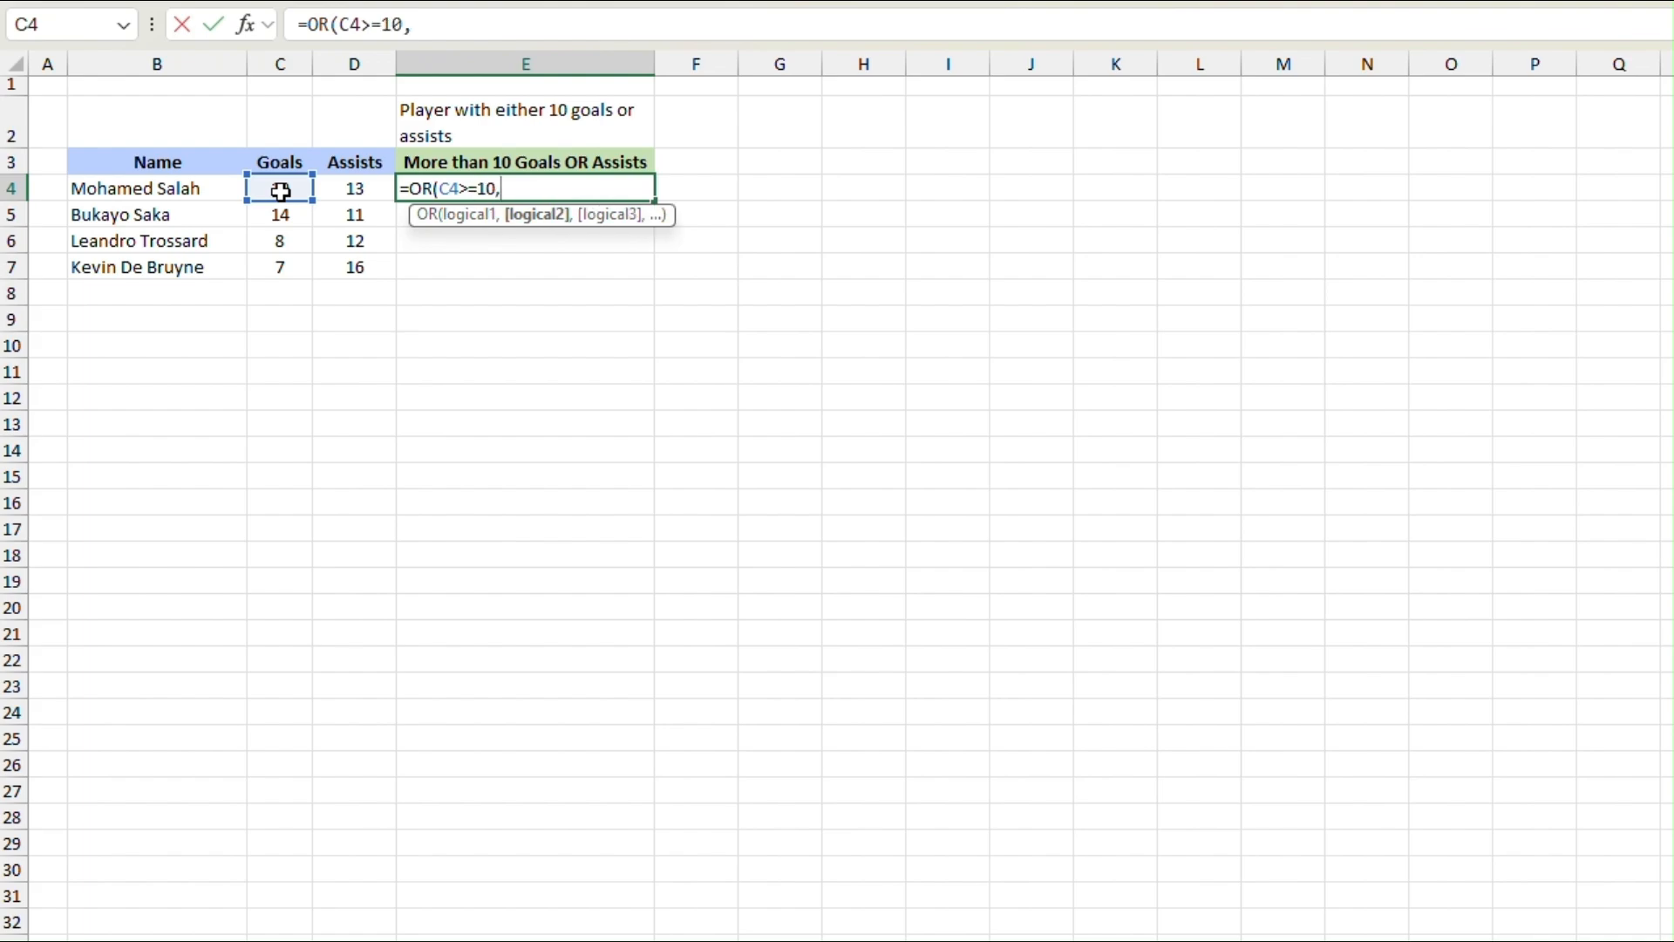
Step: Add D4>=10 as the second condition and complete the OR formula in E4
{"action": "left_click", "coordinate": [351, 189]}
{"action": "type", "text": ">="}
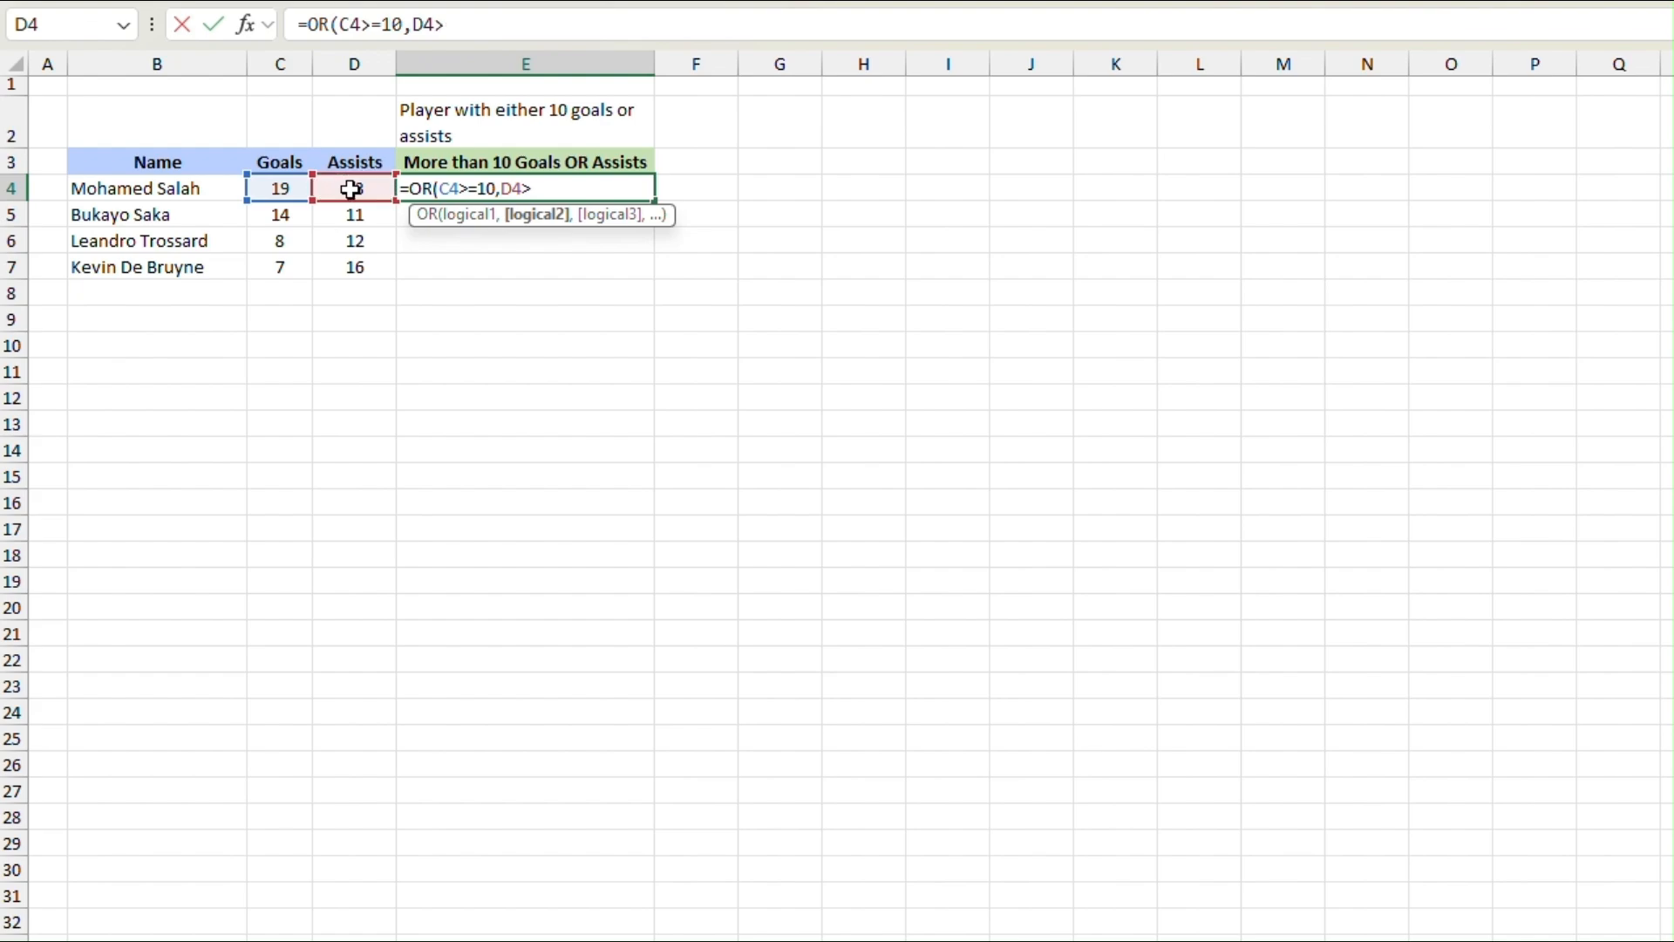
{"action": "type", "text": "10)"}
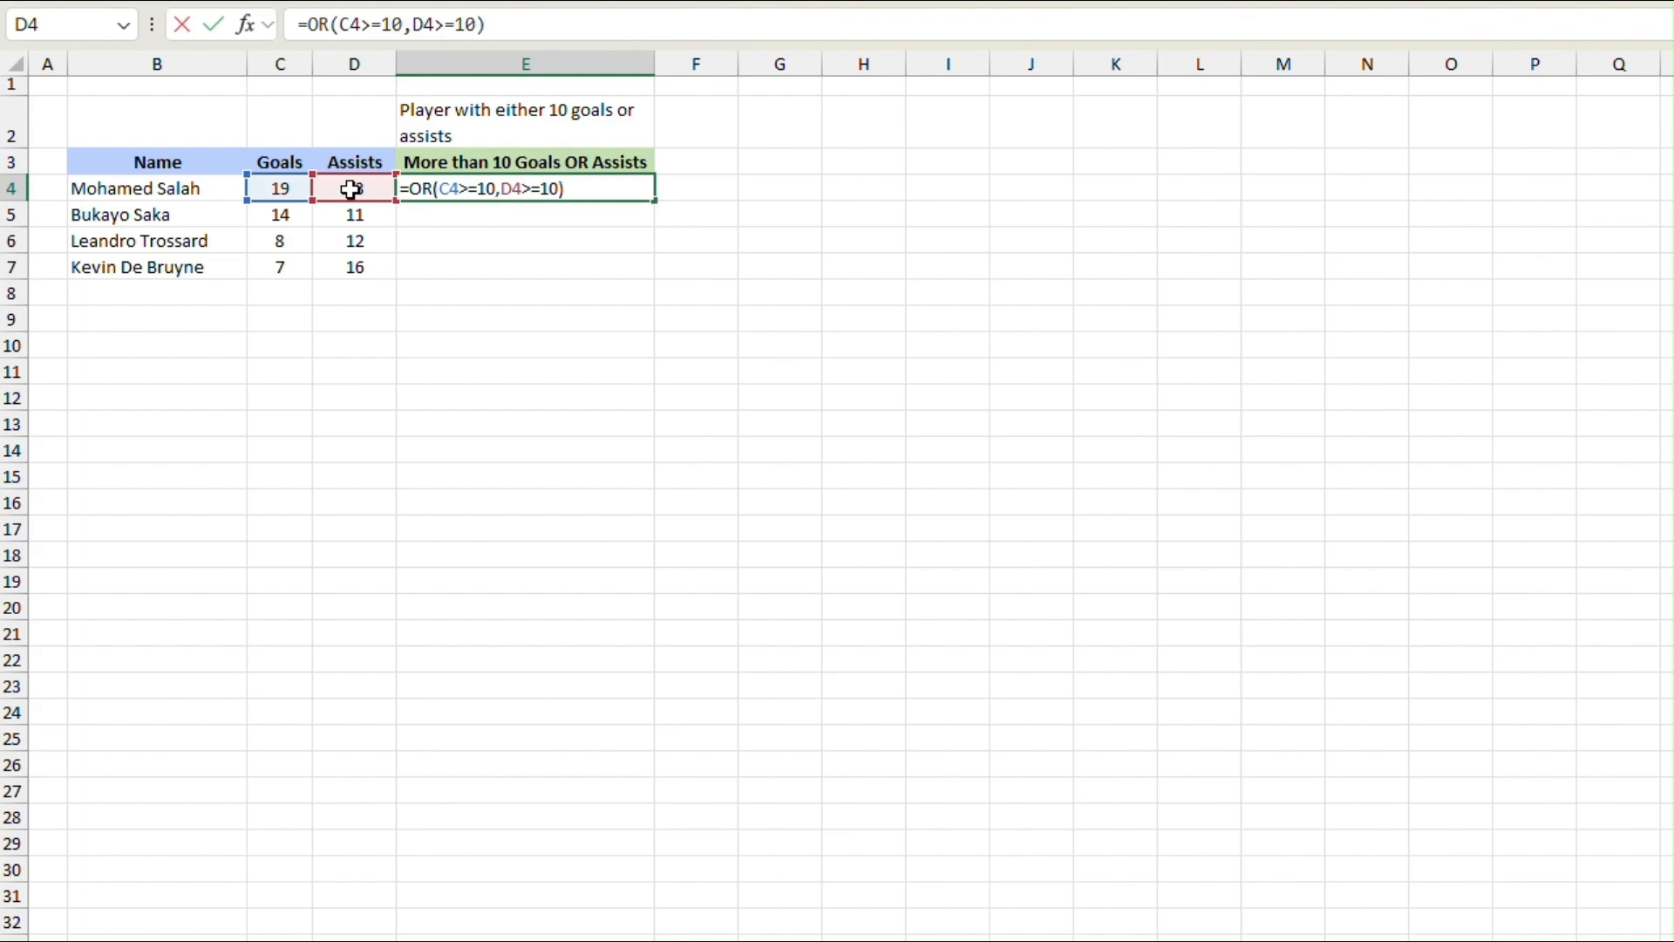
{"action": "key", "text": "Return"}
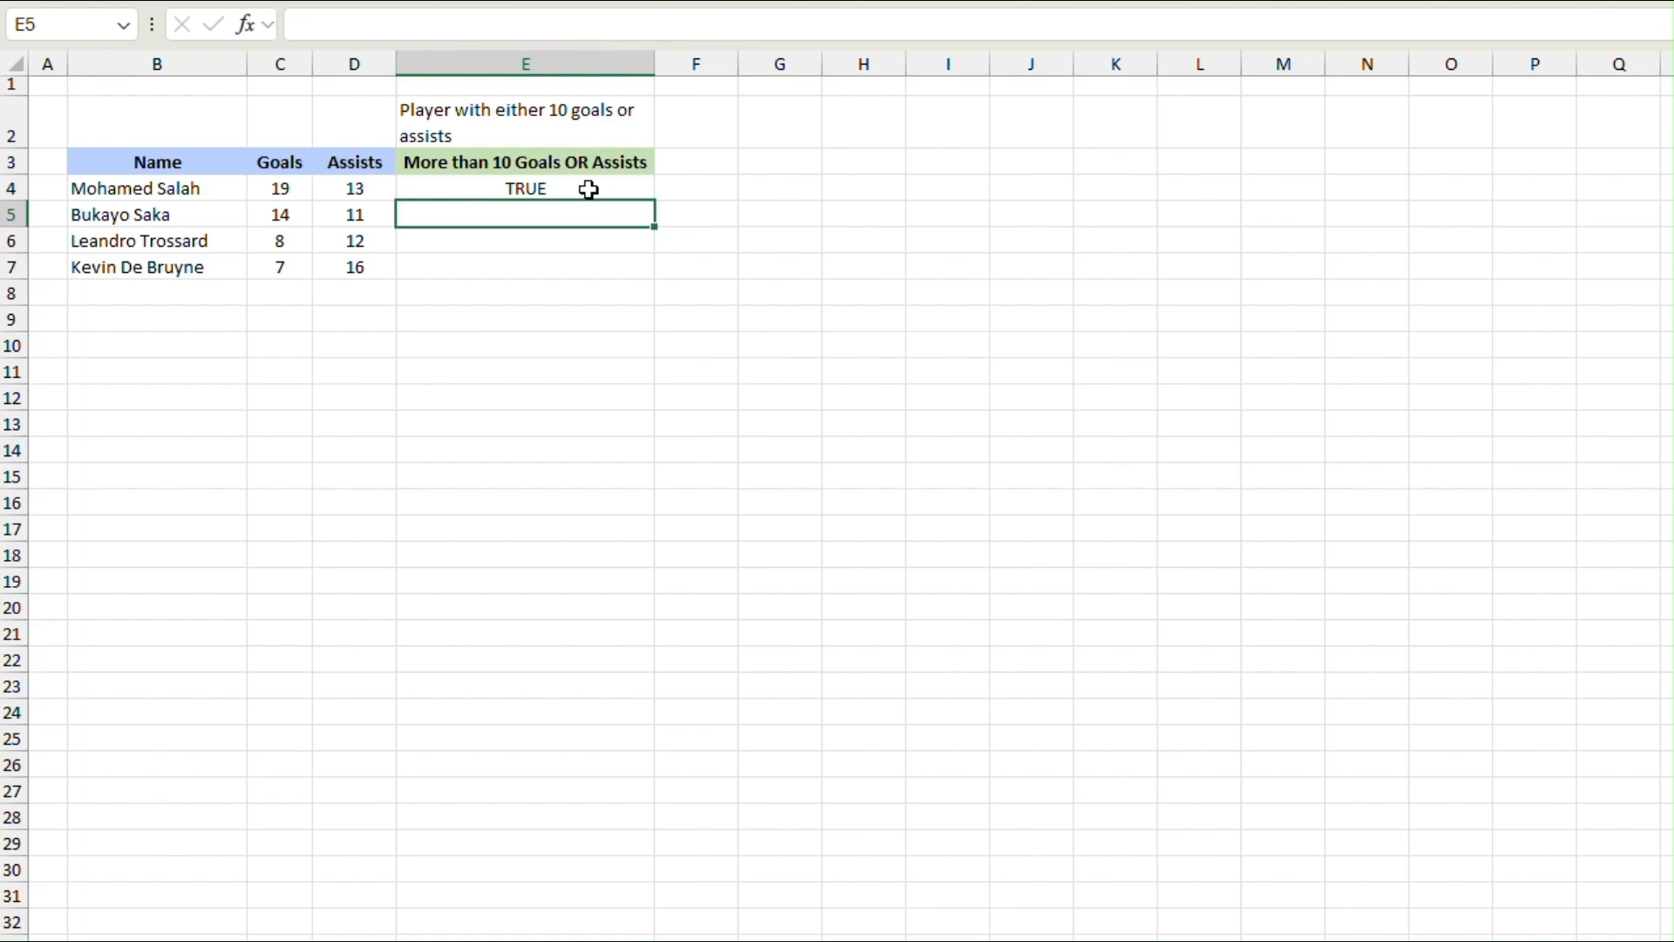
Step: Fill the OR formula from E4 down through E7
{"action": "left_click_drag", "start_coordinate": [572, 189], "coordinate": [560, 267]}
{"action": "key", "text": "ctrl+d"}
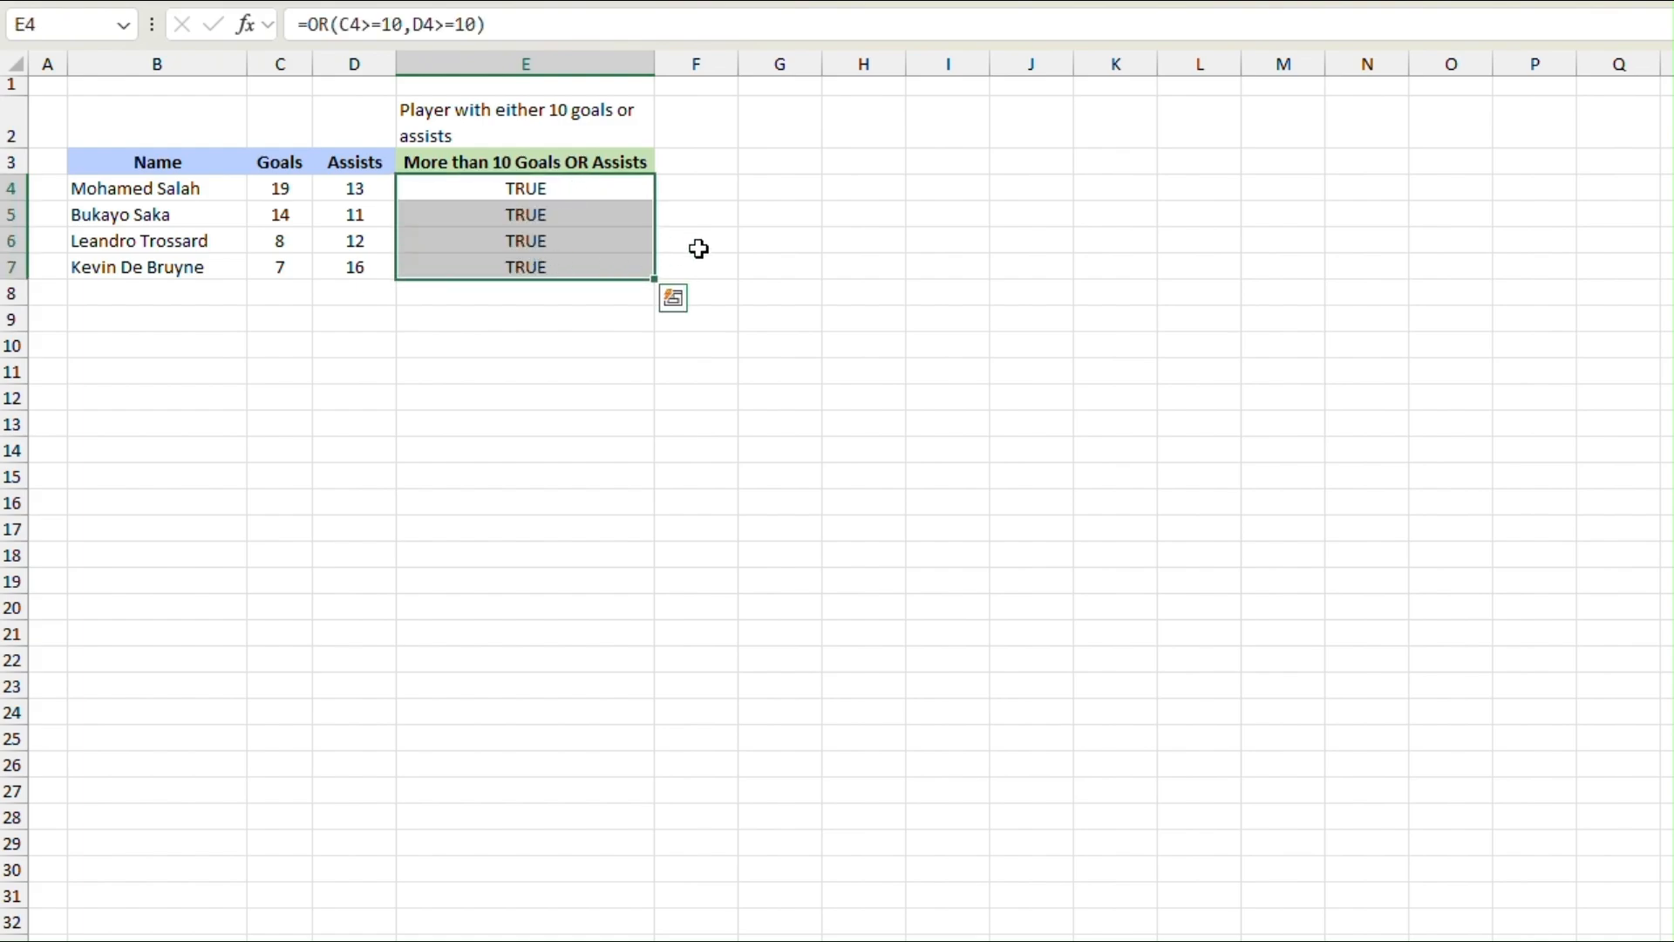
{"action": "left_click", "coordinate": [750, 227]}
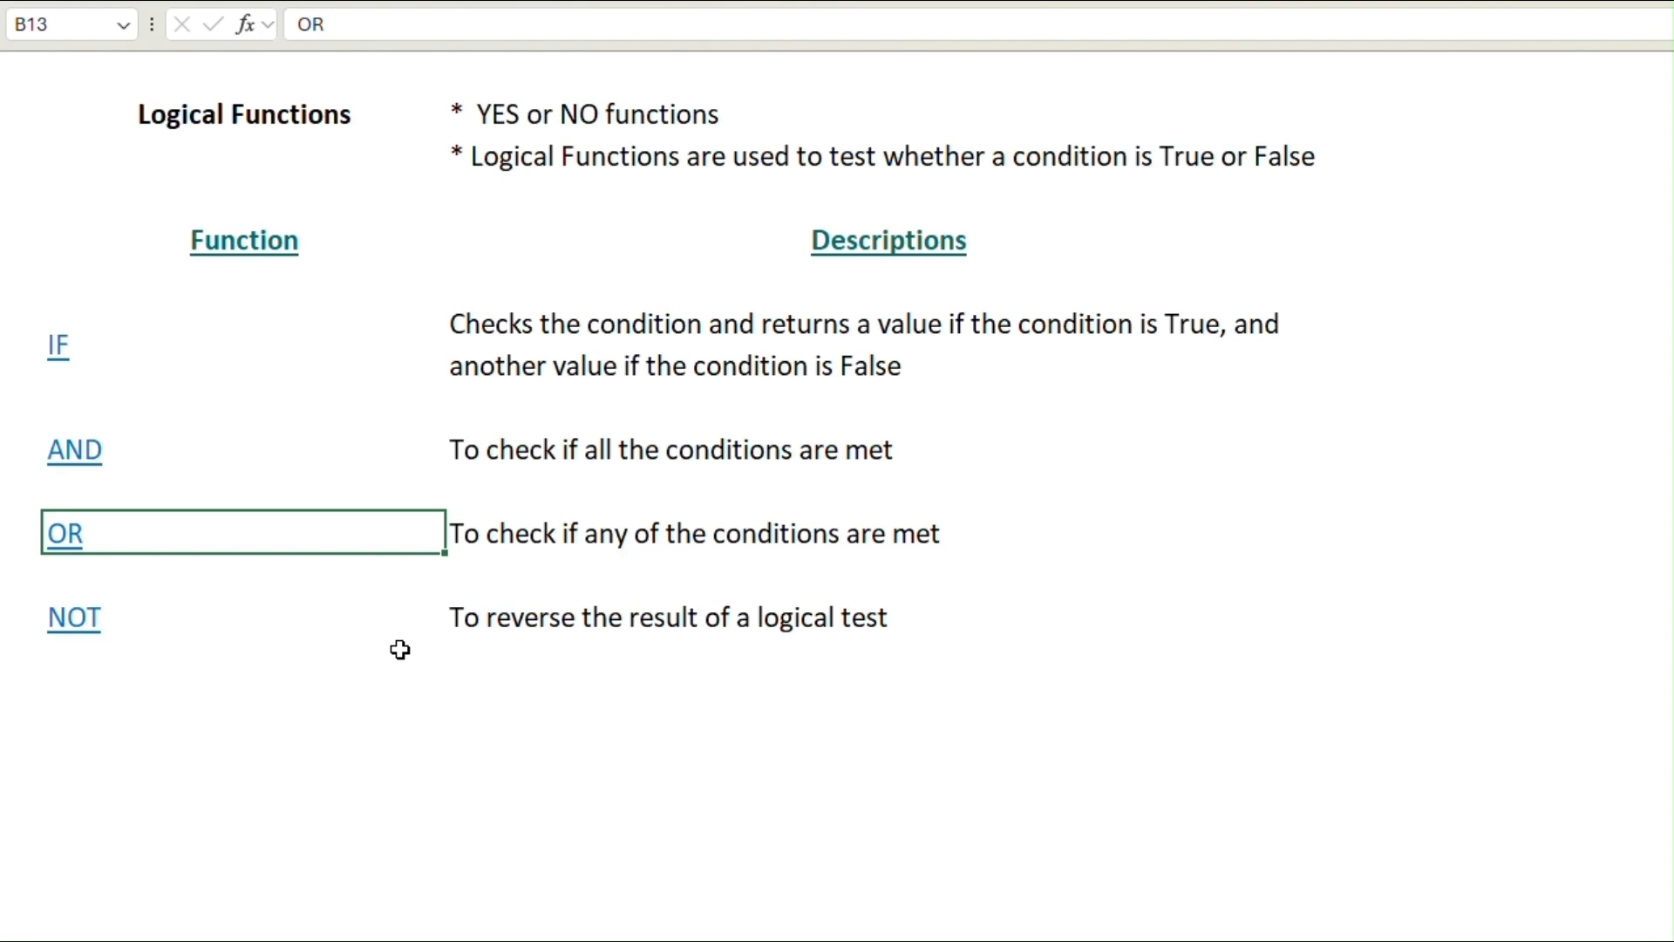
Step: Open the linked NOT example and enter the formula =NOT(TRUE) in B4
{"action": "left_click", "coordinate": [79, 623]}
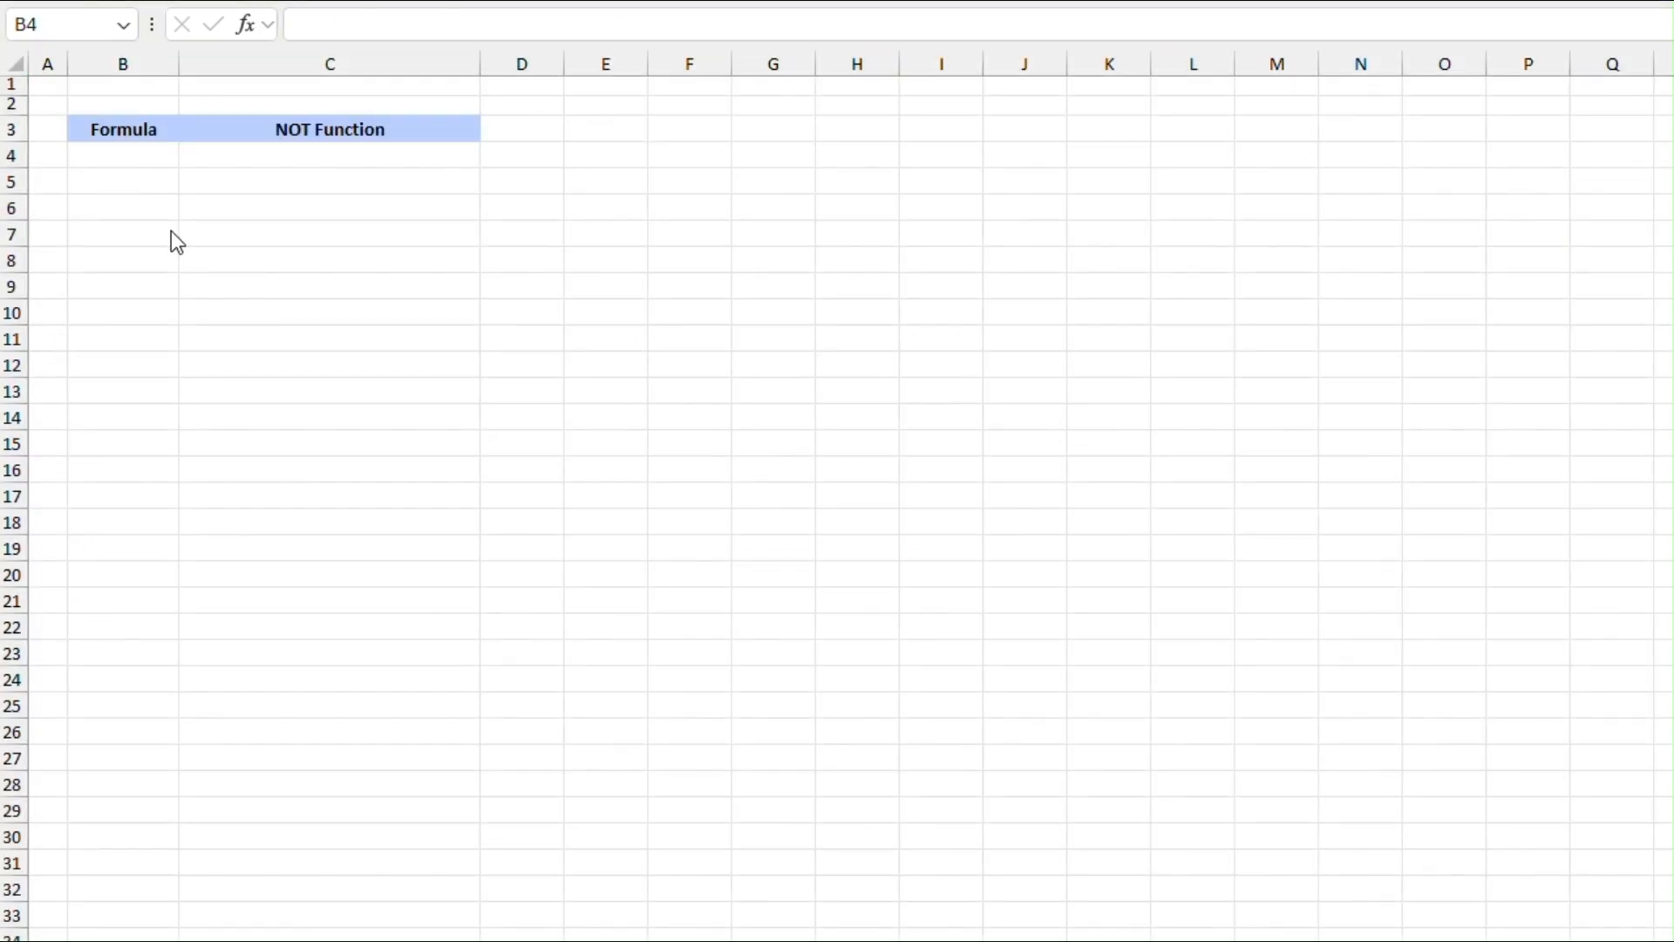
{"action": "left_click", "coordinate": [129, 152]}
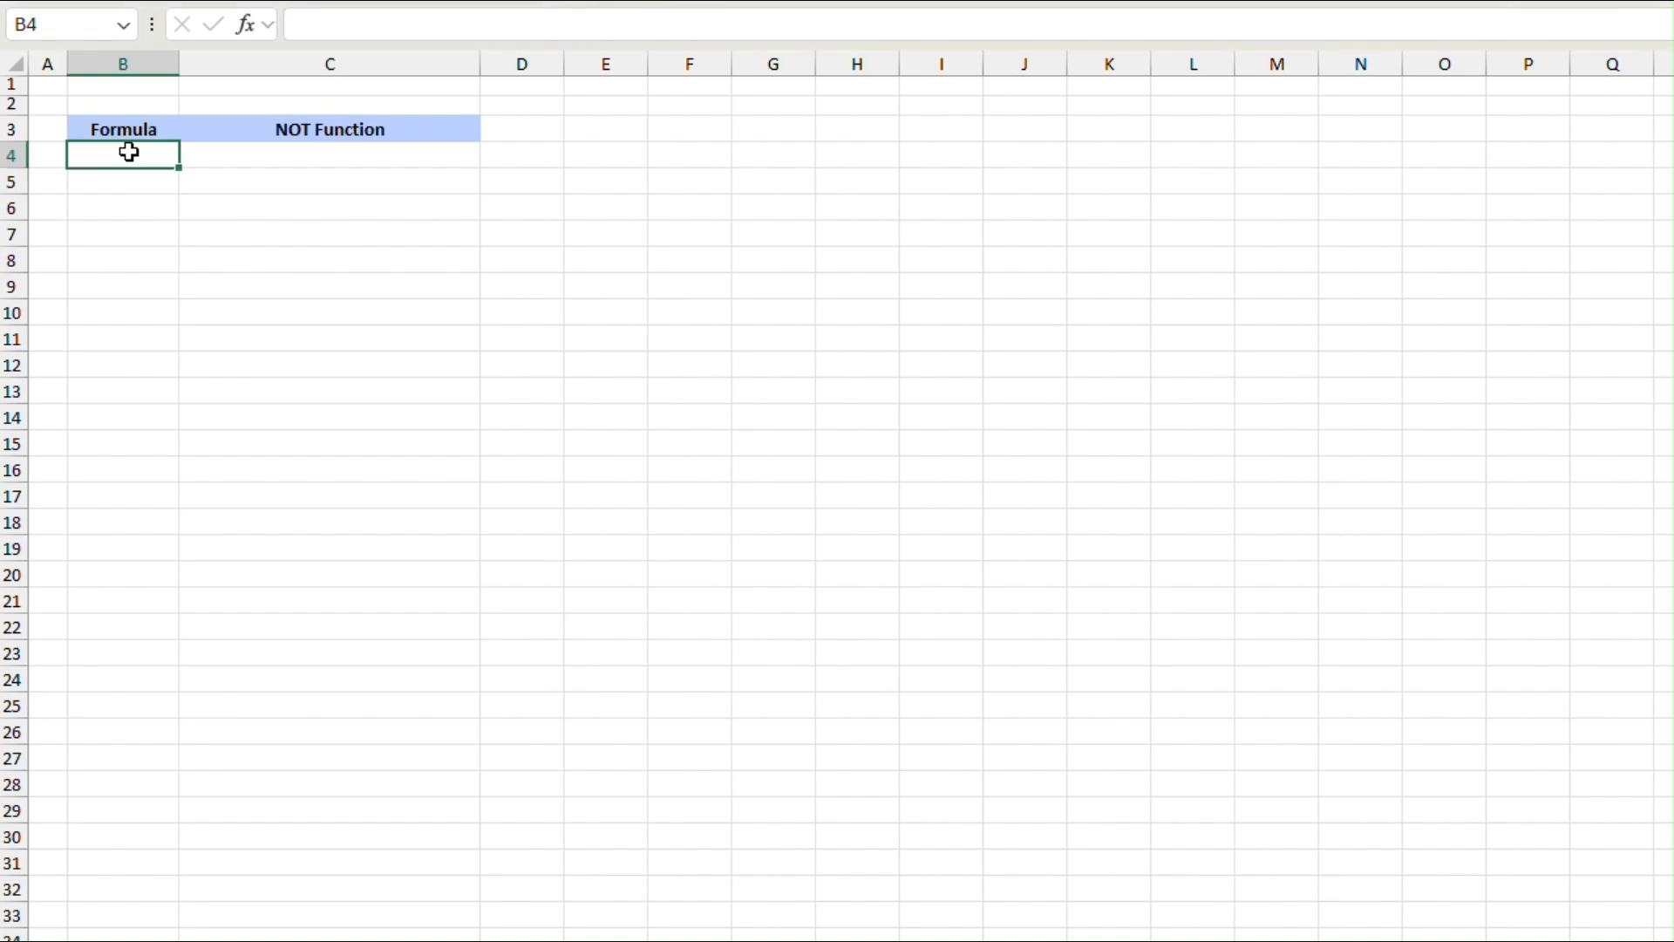
{"action": "key", "text": "F2"}
{"action": "type", "text": "=Not"}
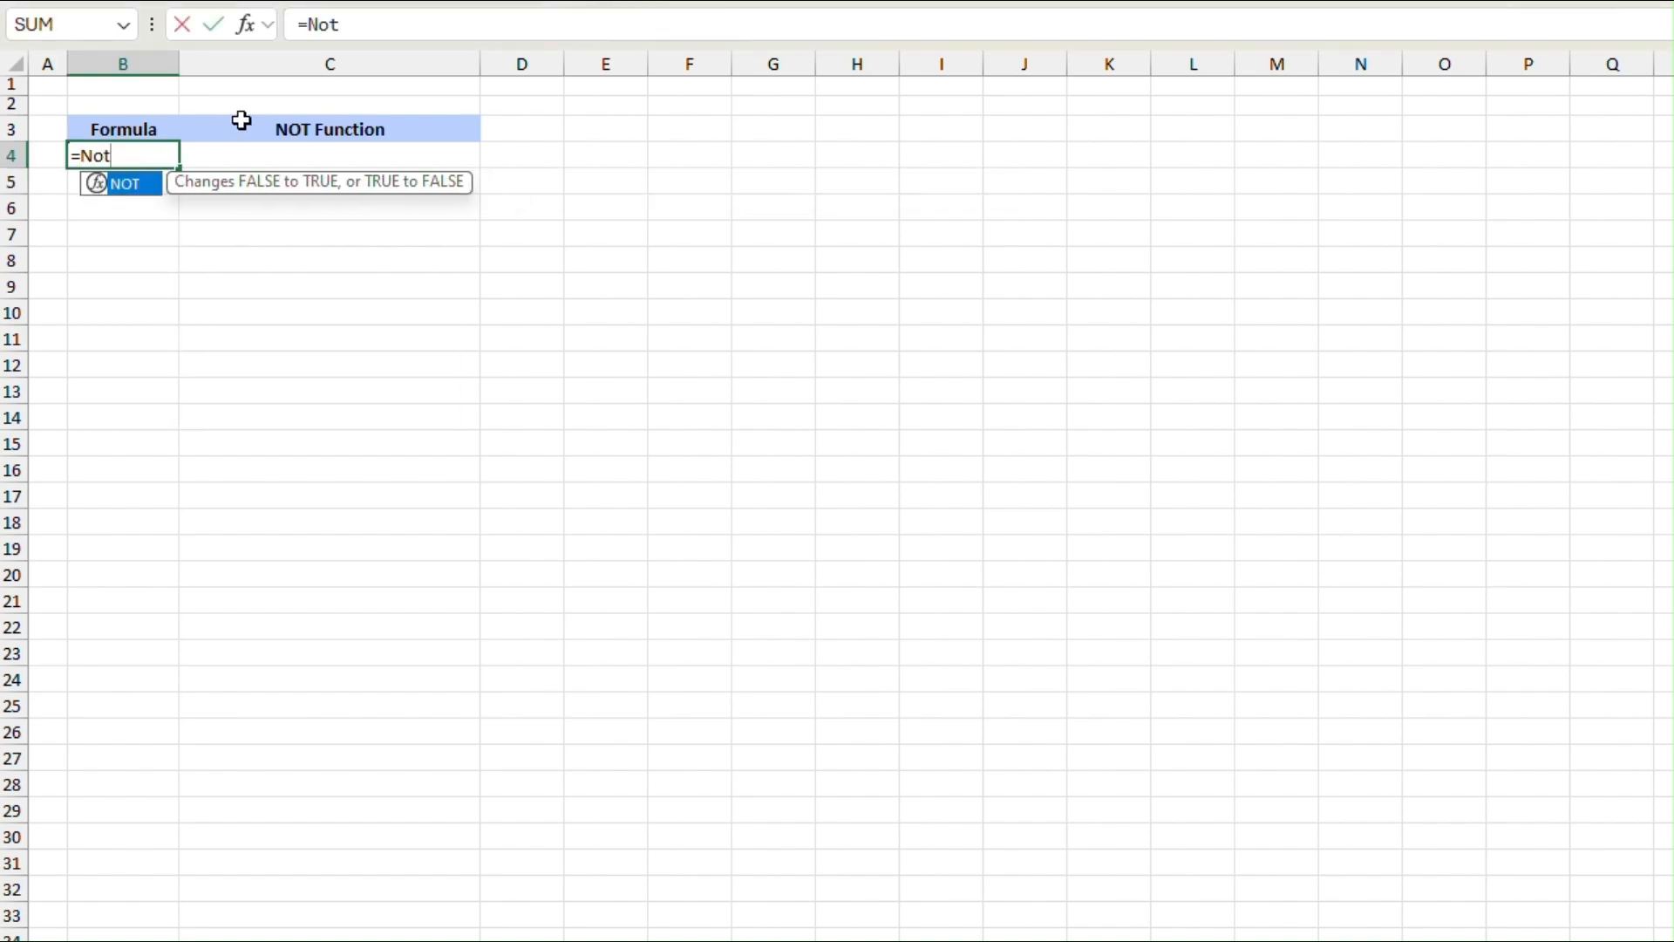
{"action": "key", "text": "Tab"}
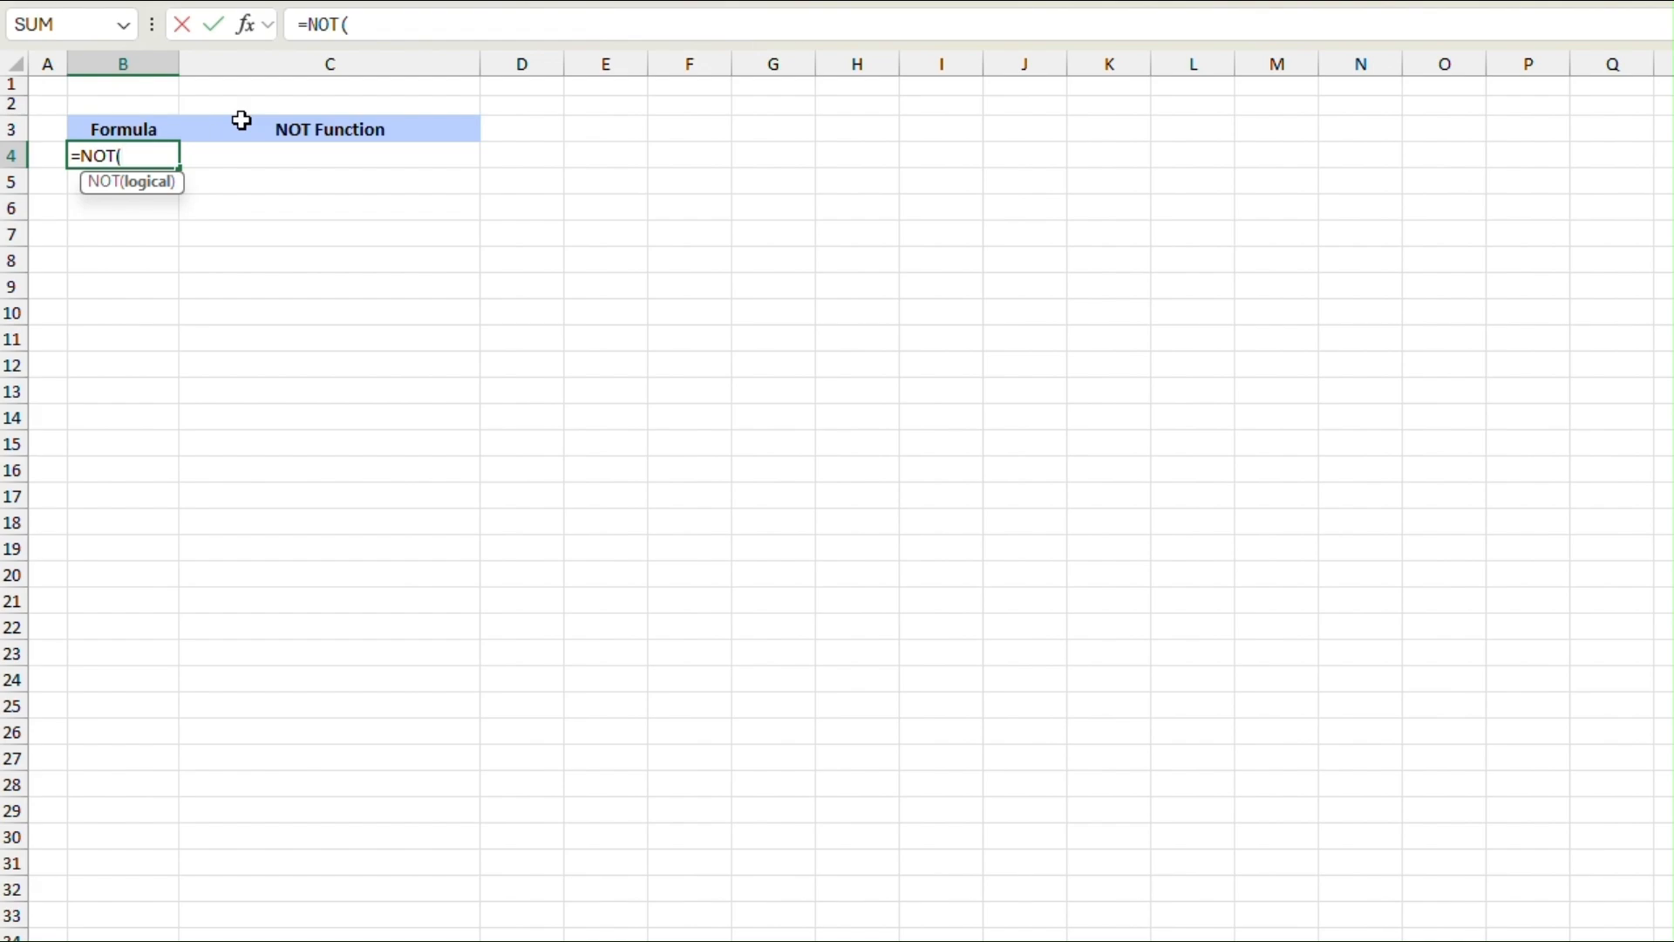
{"action": "type", "text": "True"}
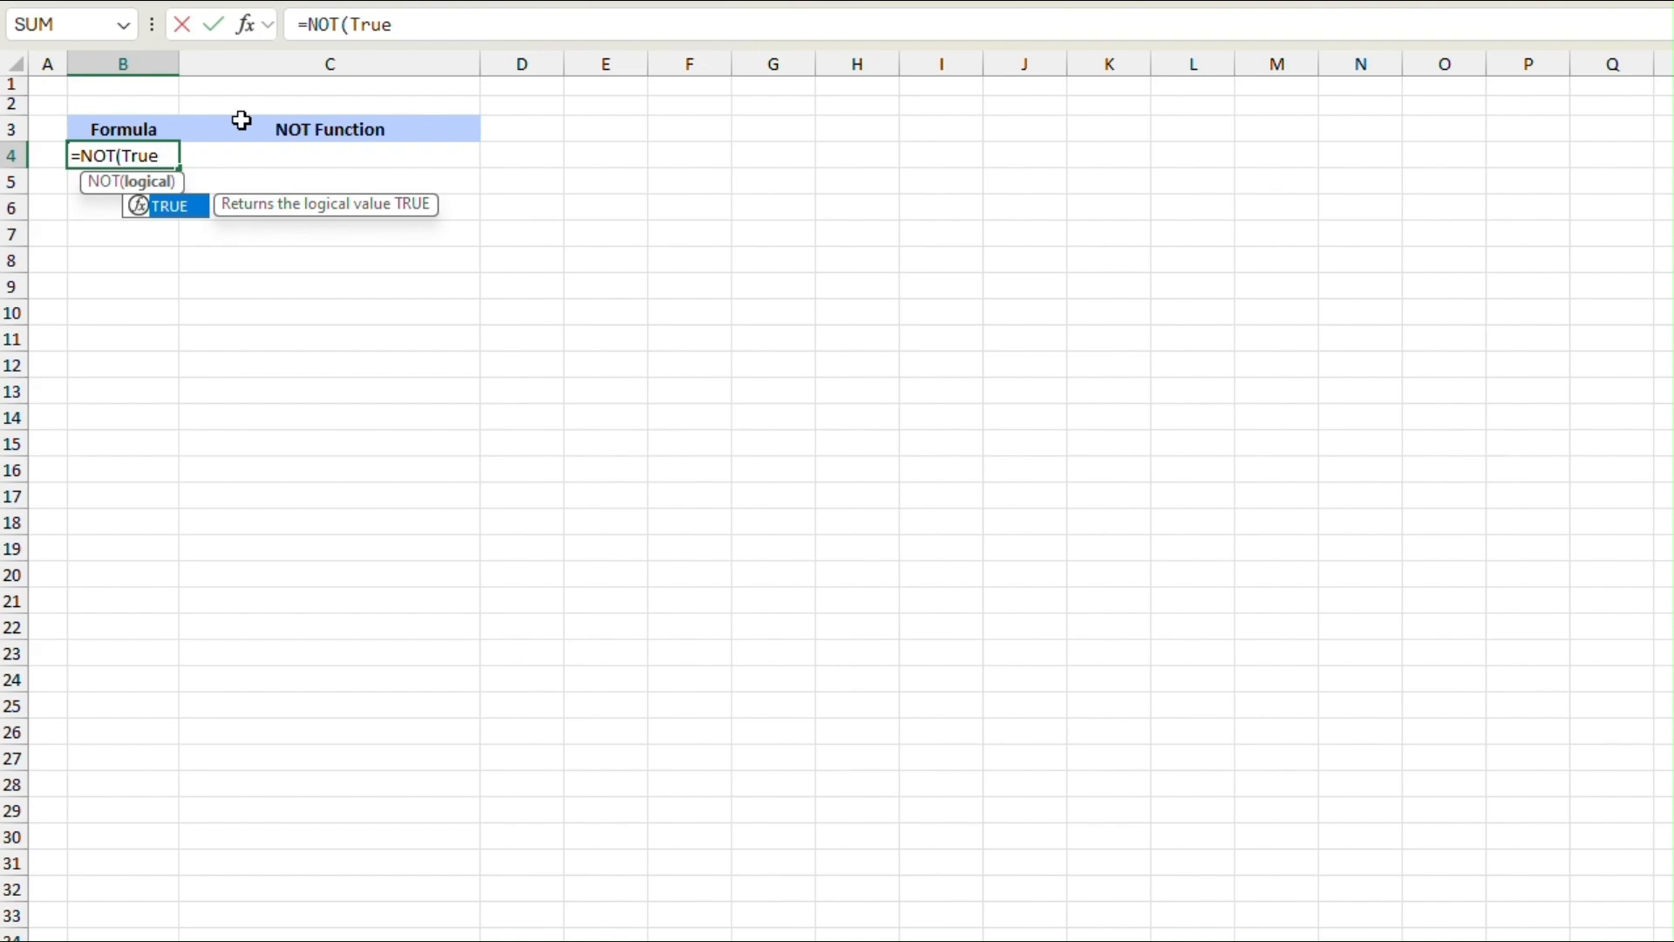
{"action": "key", "text": "Tab"}
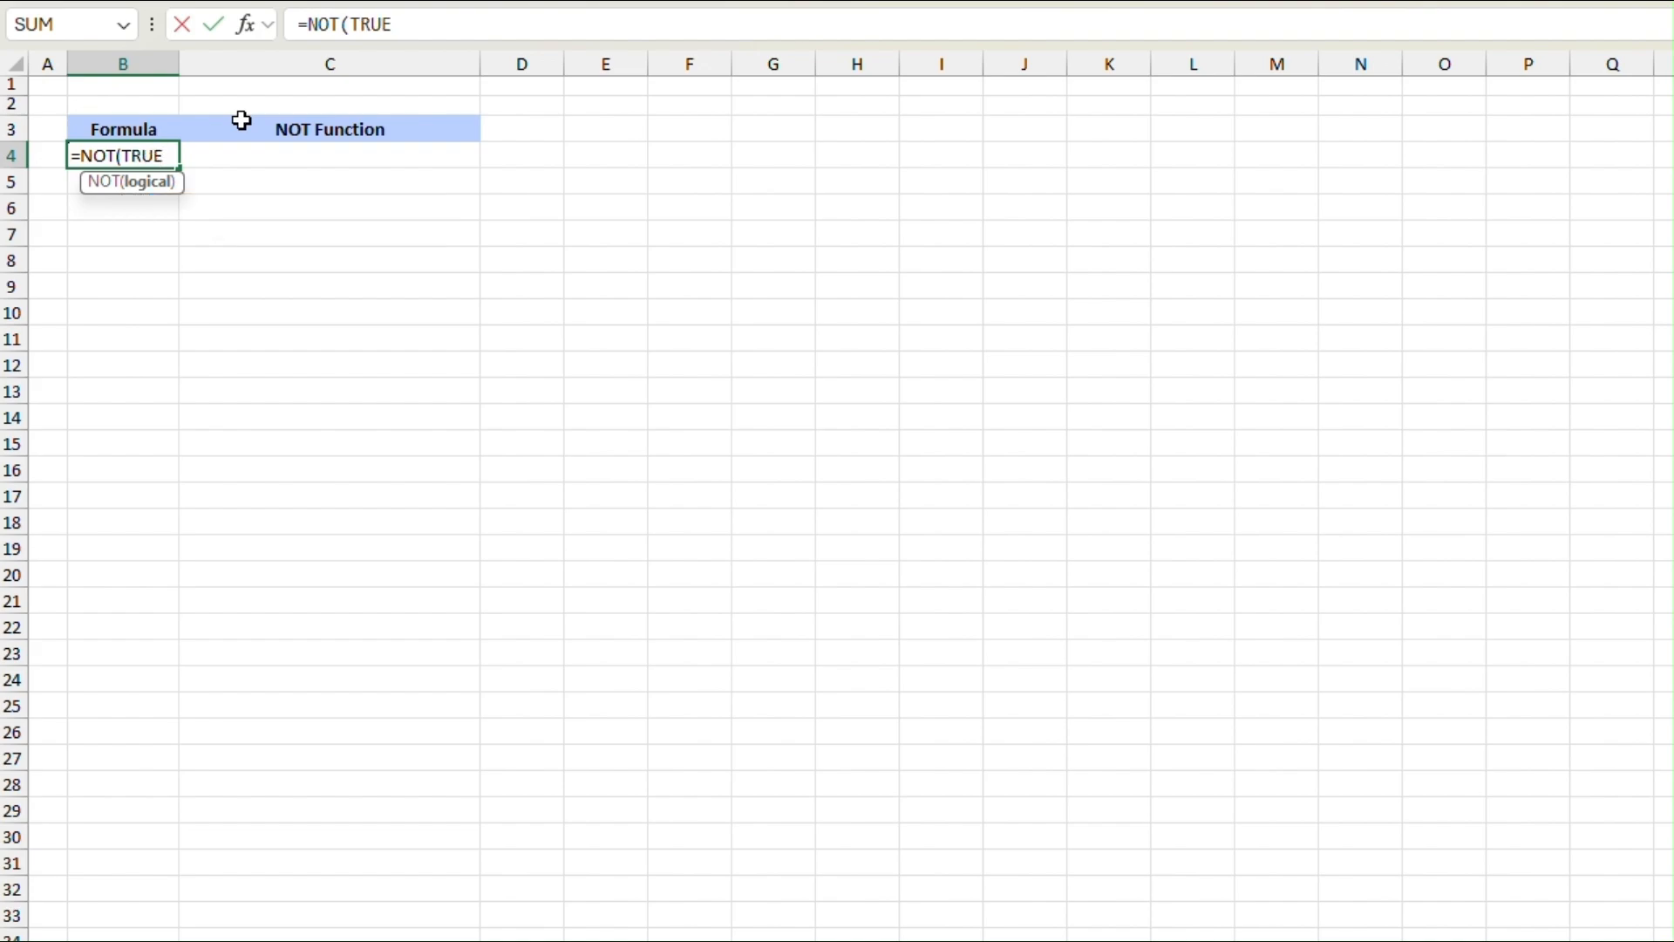
{"action": "type", "text": ")"}
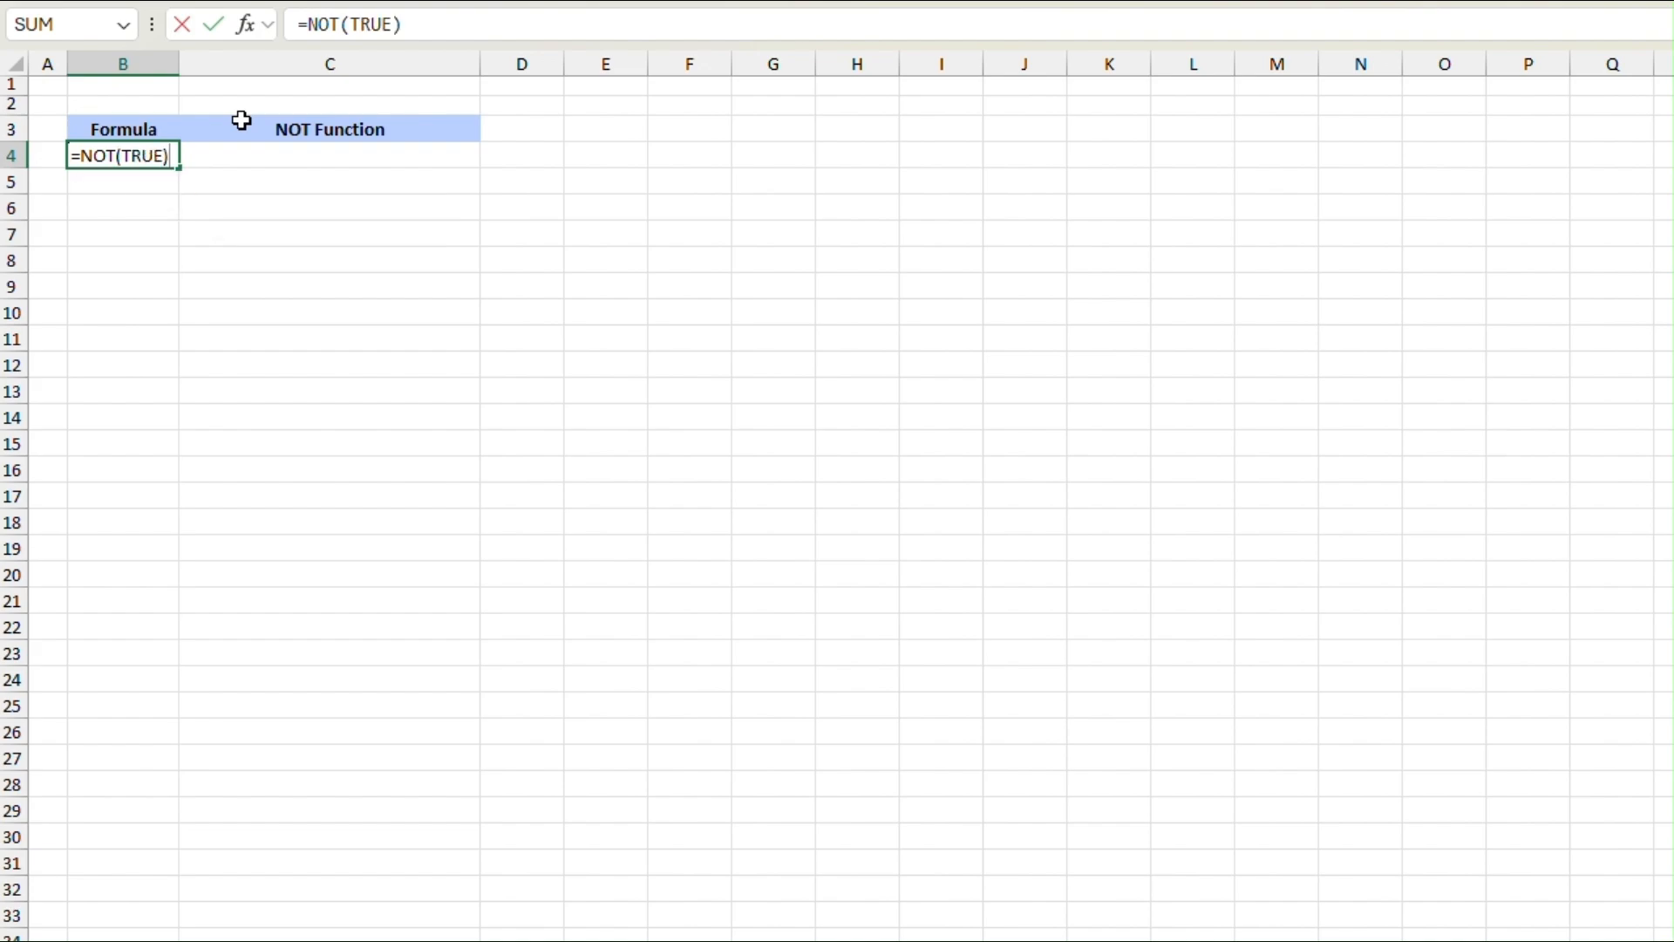
{"action": "key", "text": "Return"}
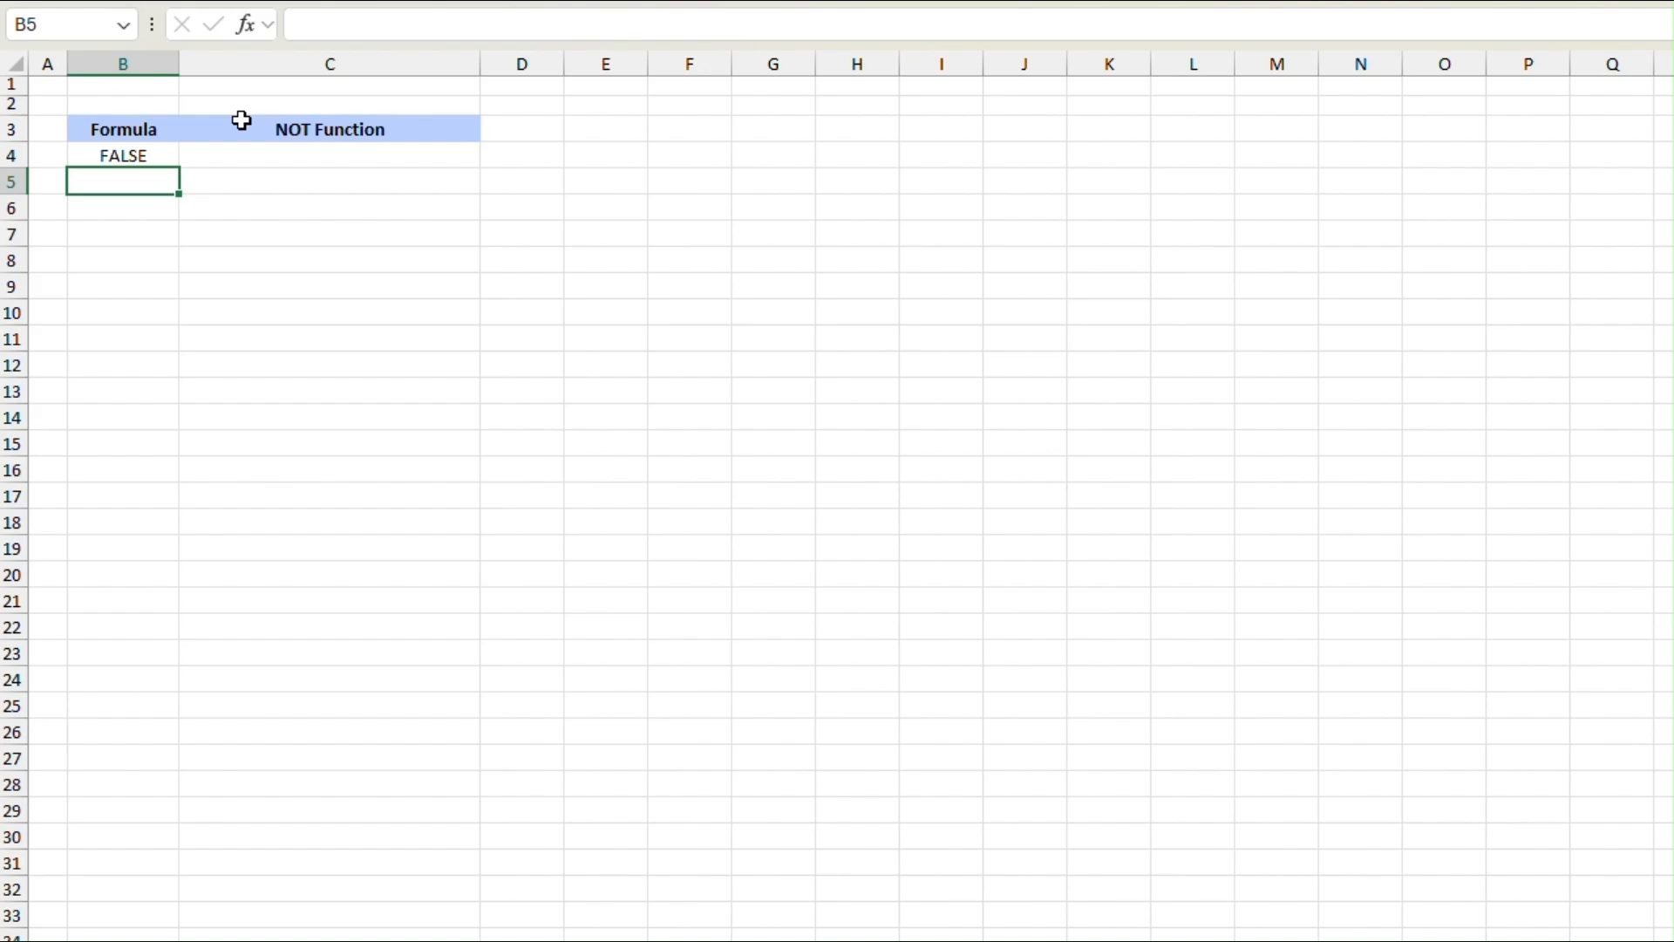
Step: Enter the formula =NOT(1+1=2) in B5 to reverse the result of a calculation test
{"action": "type", "text": "=Not"}
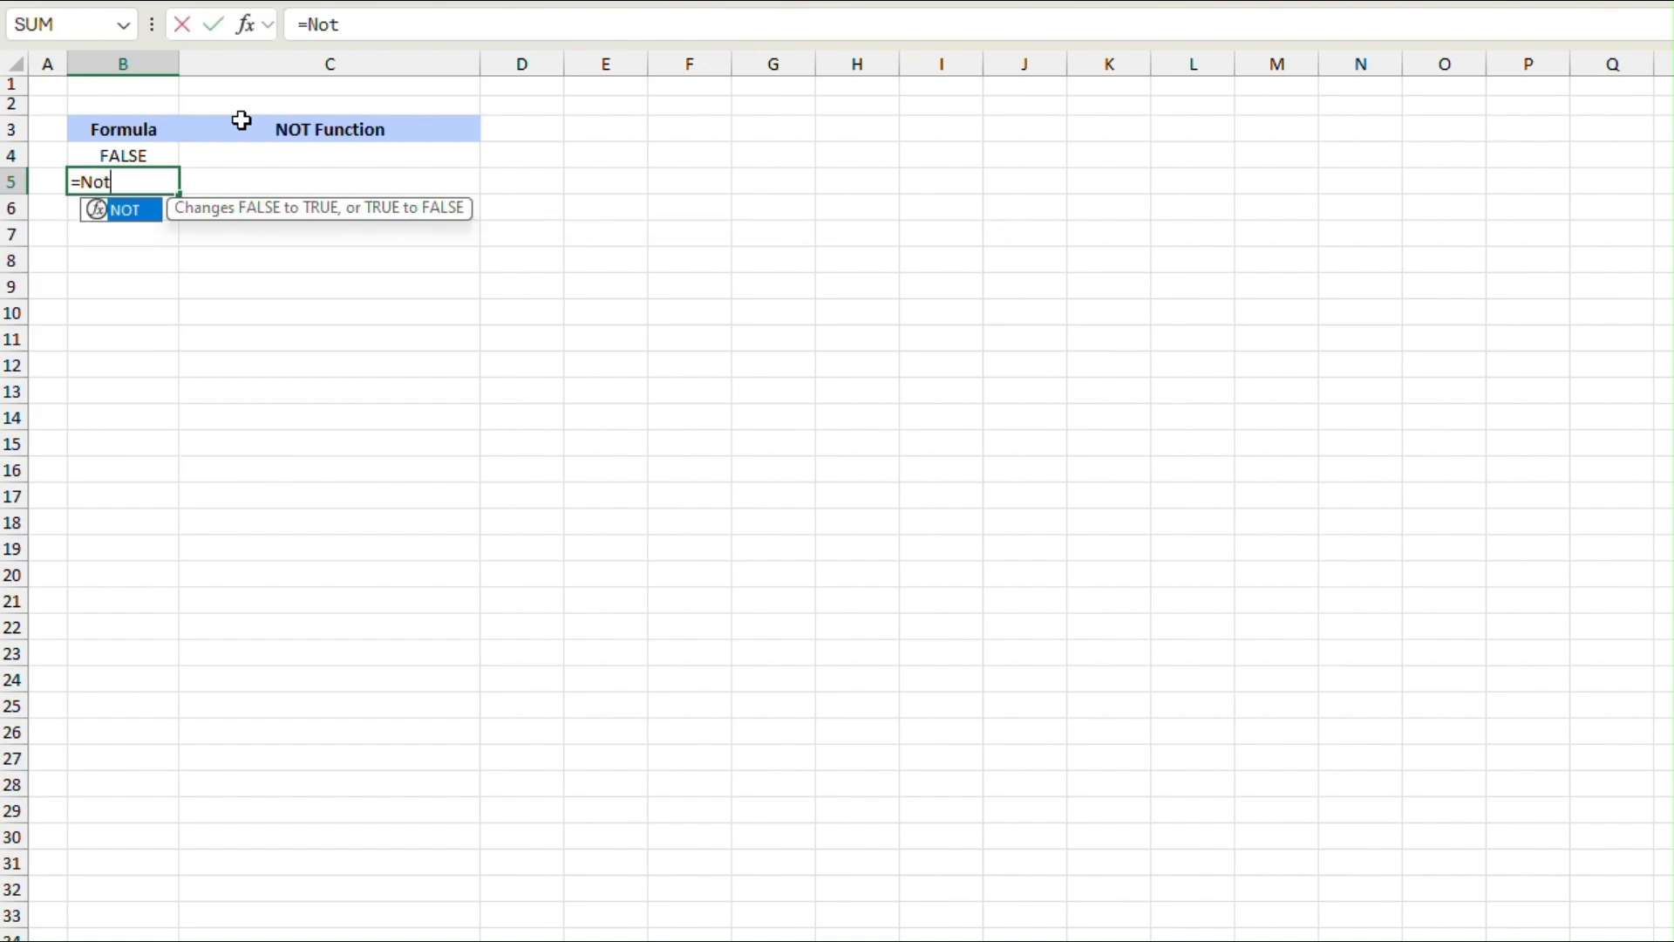
{"action": "key", "text": "Tab"}
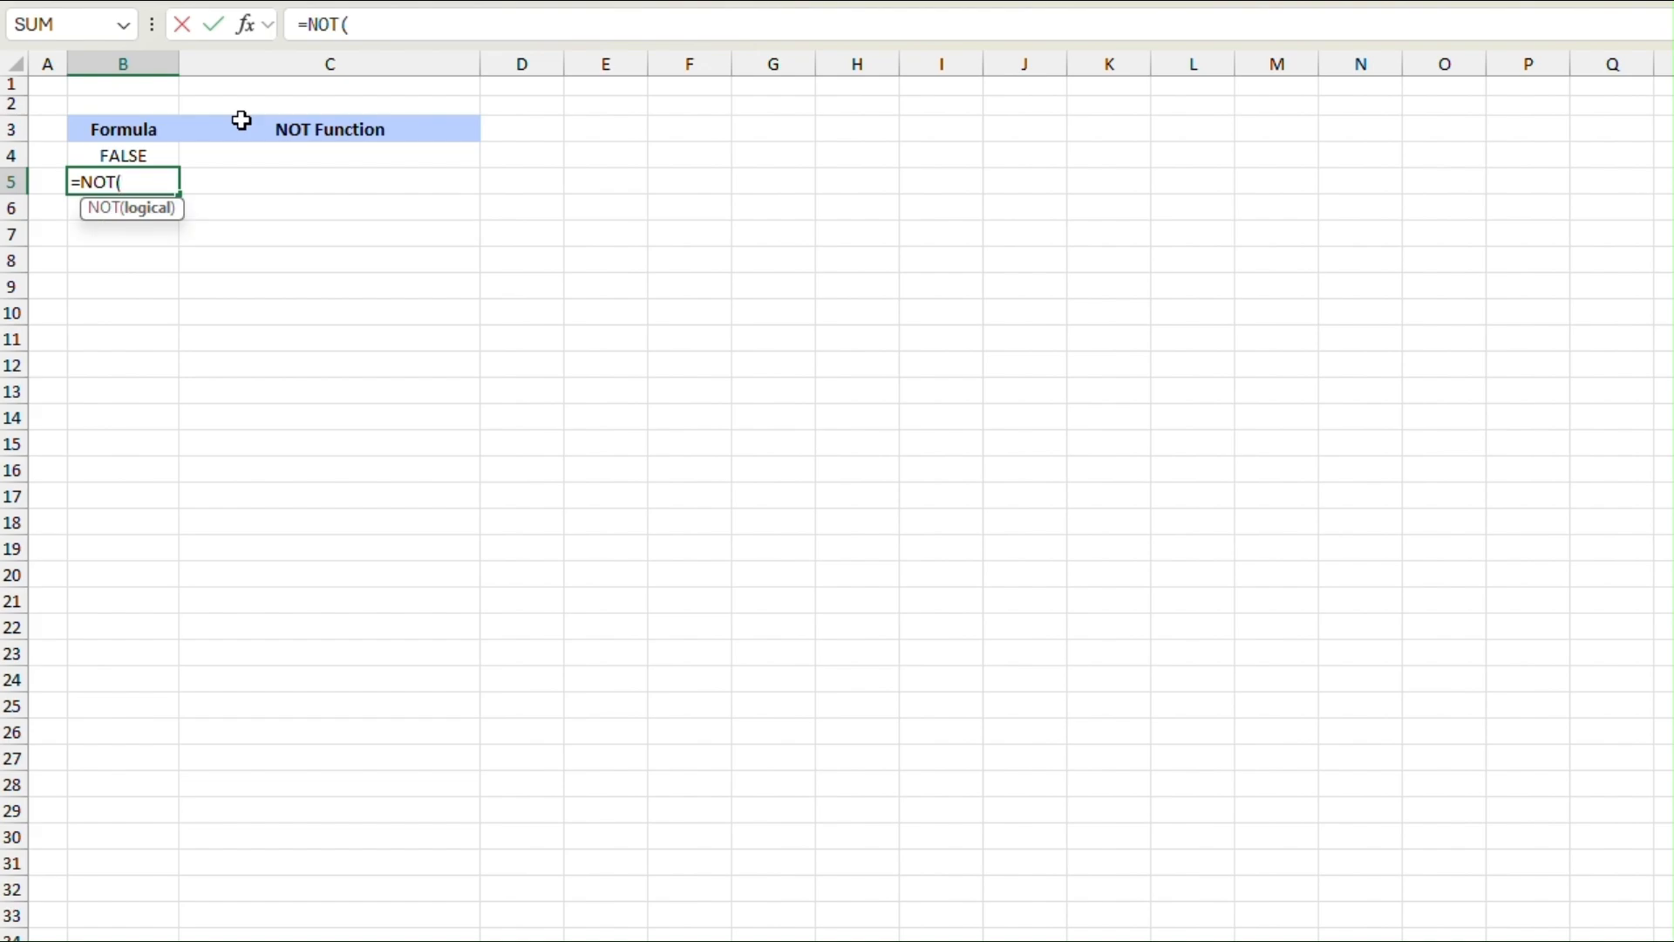
{"action": "type", "text": "1+1=2"}
{"action": "type", "text": ")"}
{"action": "key", "text": "Return"}
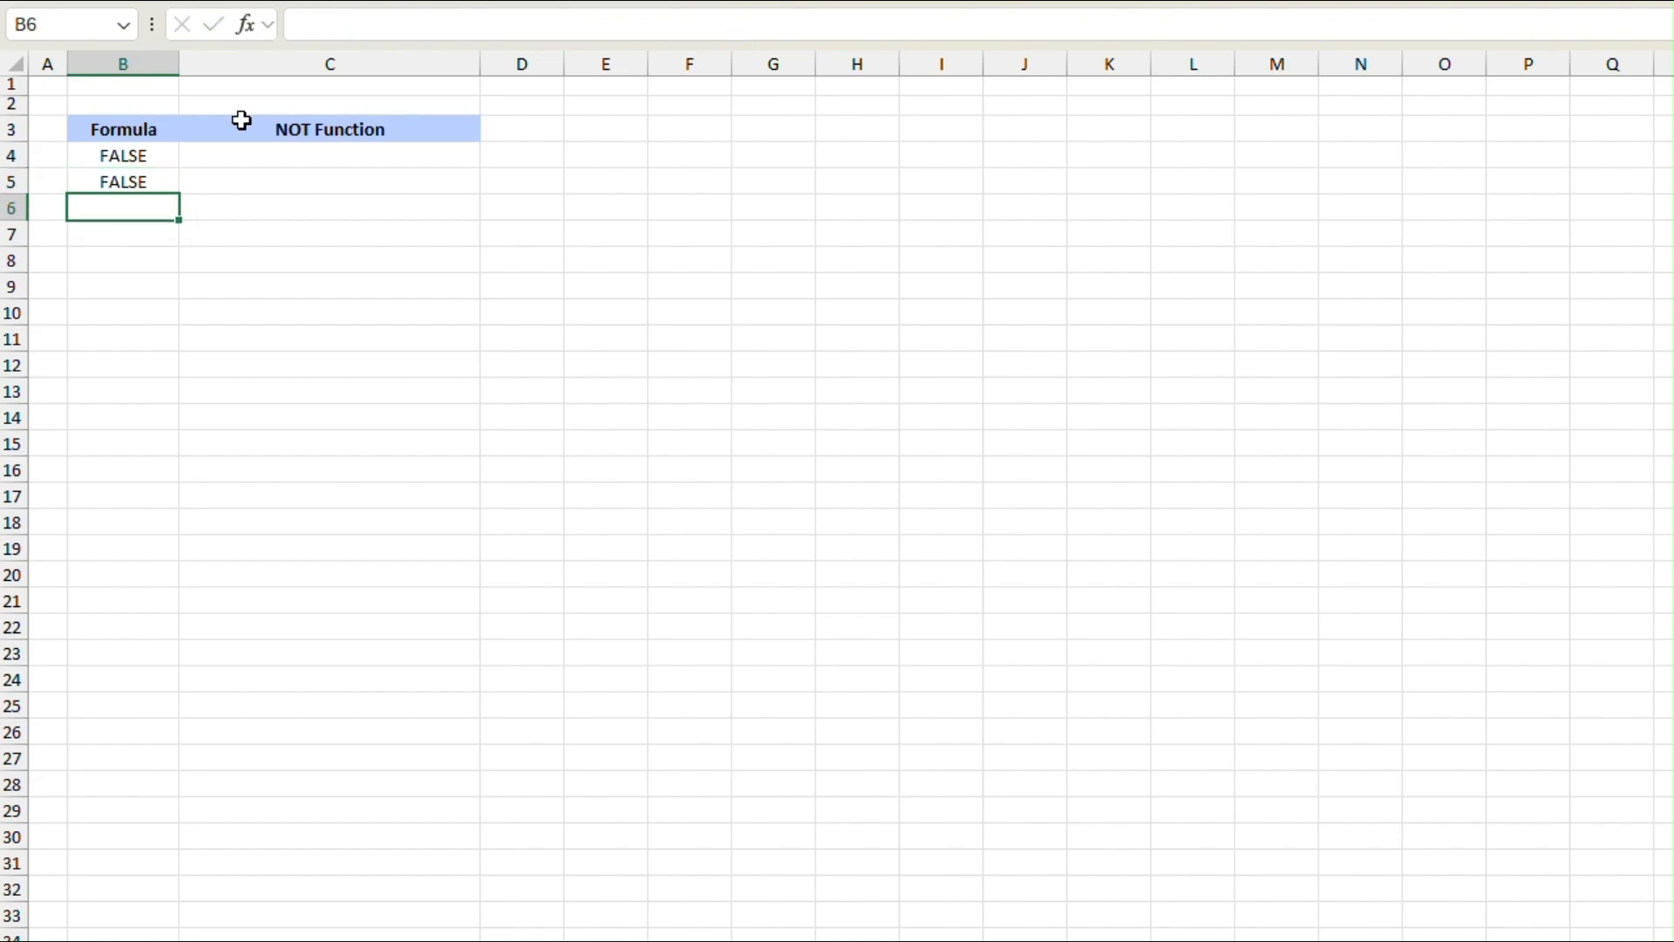